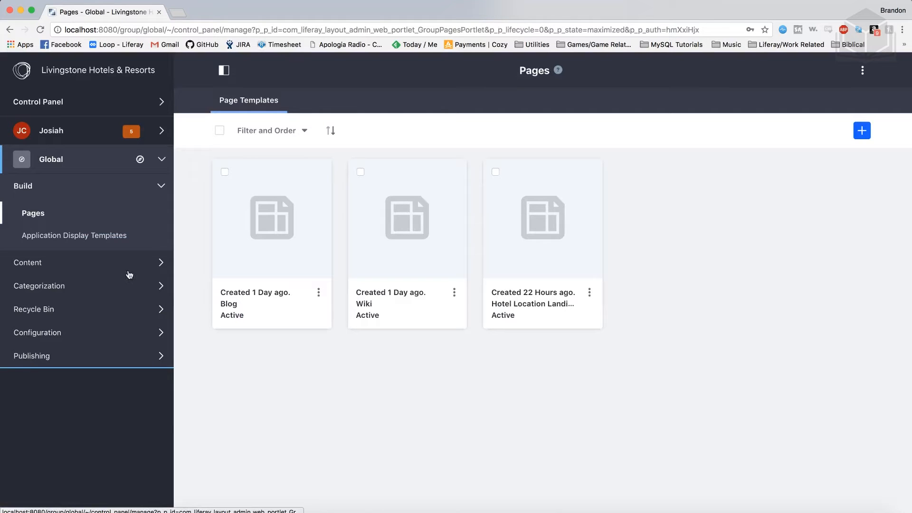
Step: Start a new form in the Forms application of the Global site's content
click(124, 267)
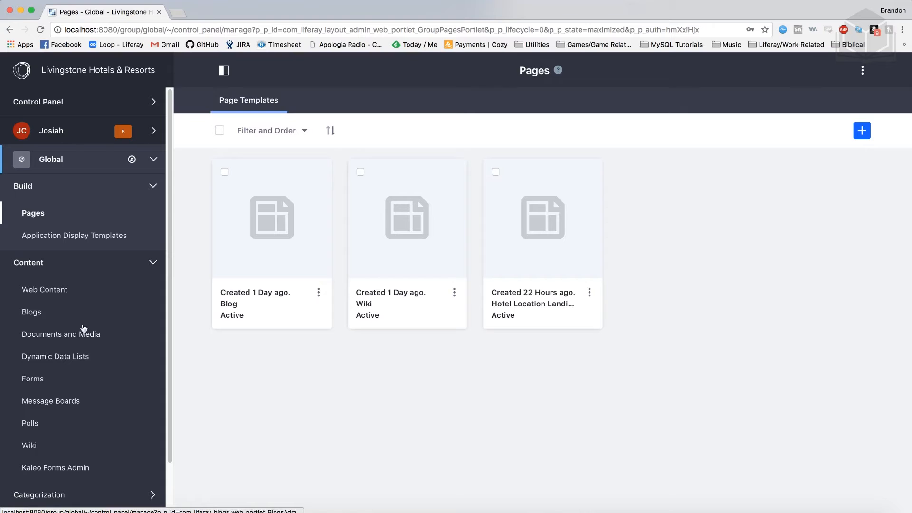
click(42, 380)
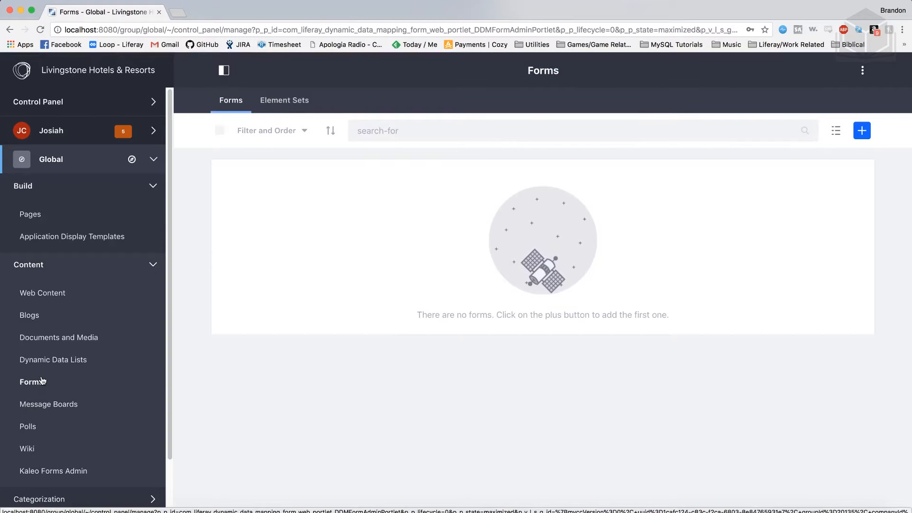
click(863, 133)
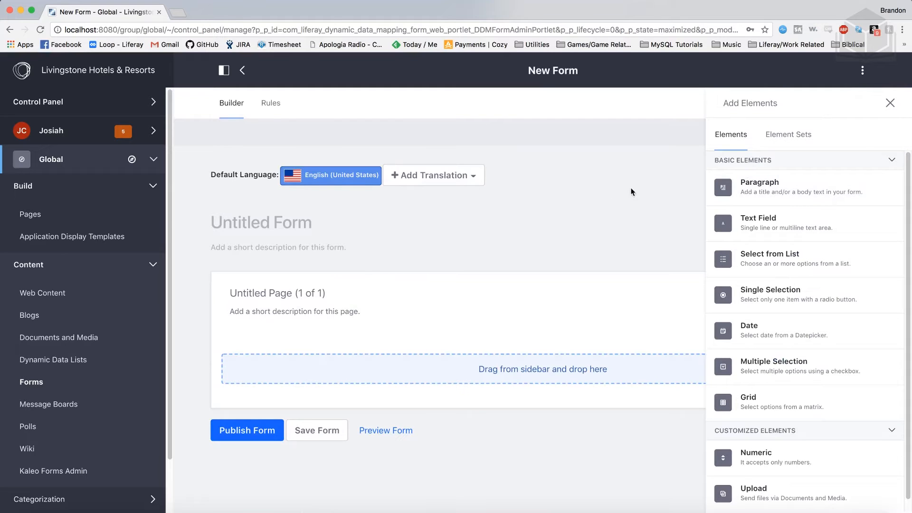
Step: Title the new form "Satisfaction Survey"
click(314, 224)
text(Satisda)
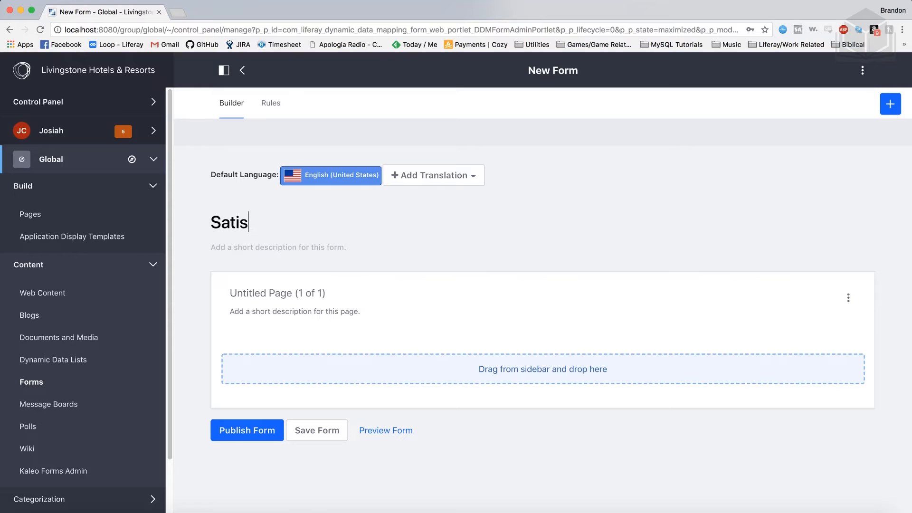
key(BackSpace)
key(BackSpace)
text(faction Survey)
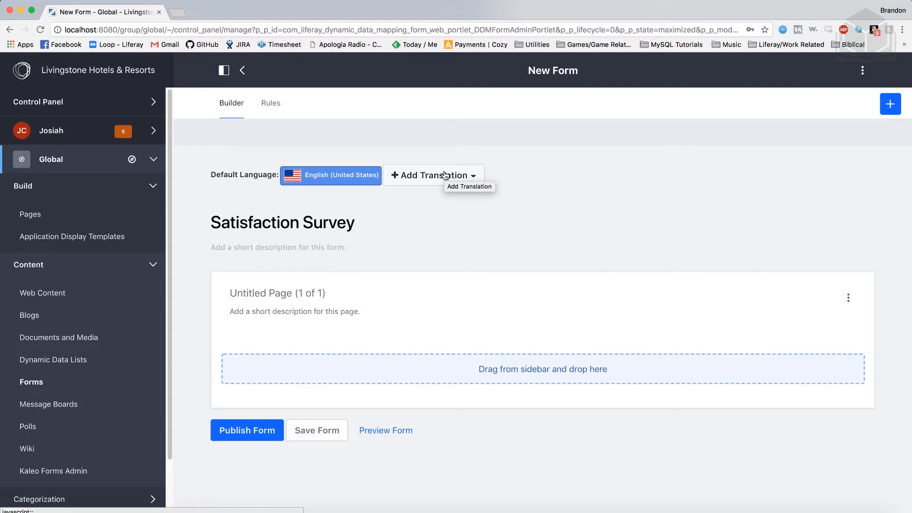
Step: Add a Single Selection field to the form labelled "What is your overall opinion of Livingstone Hotels & Resorts?"
click(891, 110)
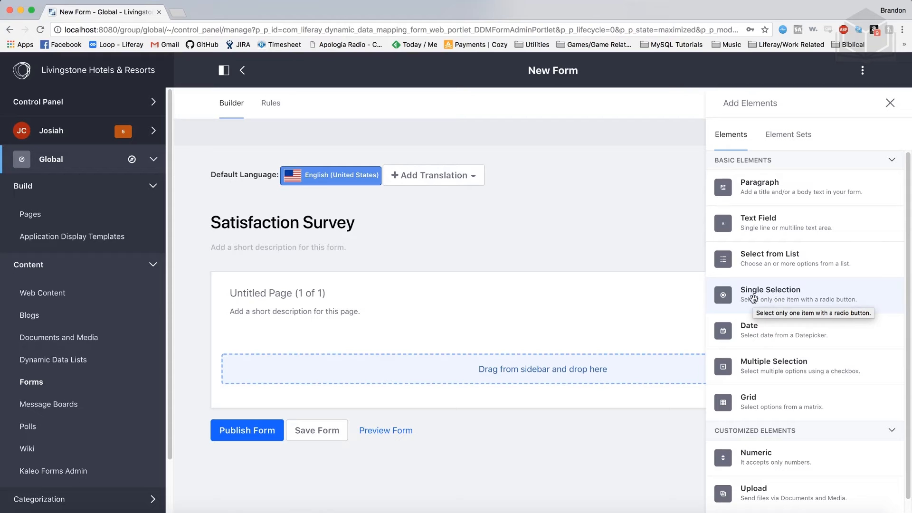
drag(805, 299, 576, 366)
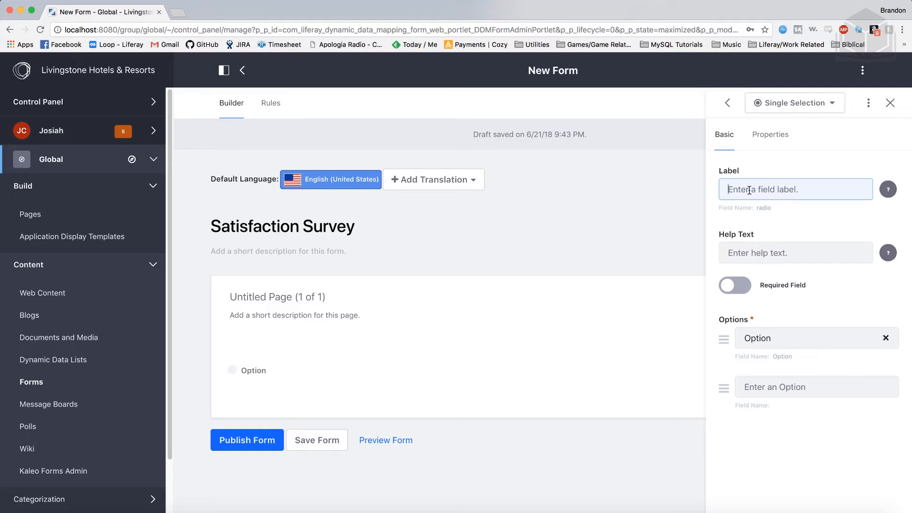
text(What )
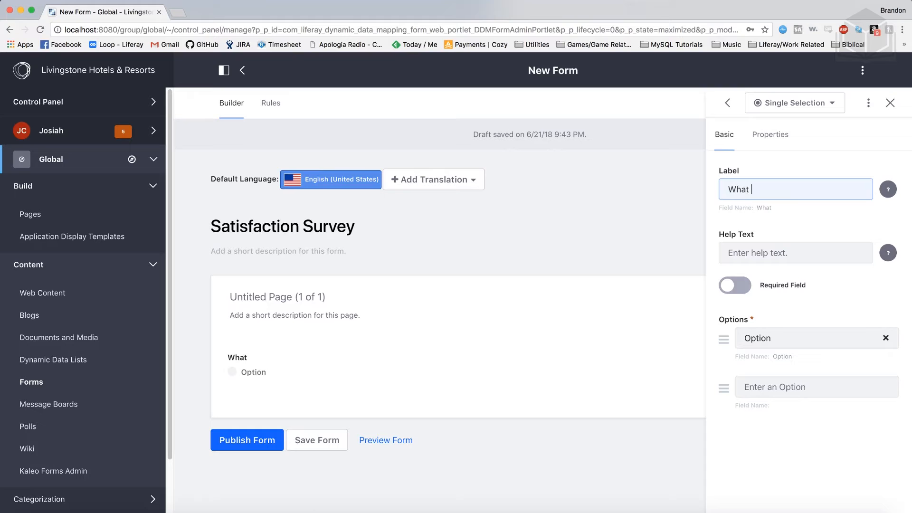
text(is your overall op)
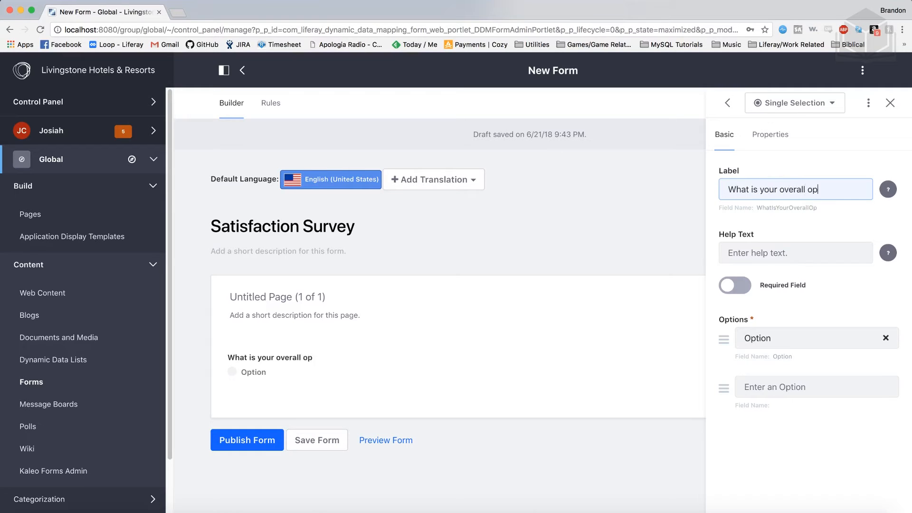
text(inion of Livingstone Hotels )
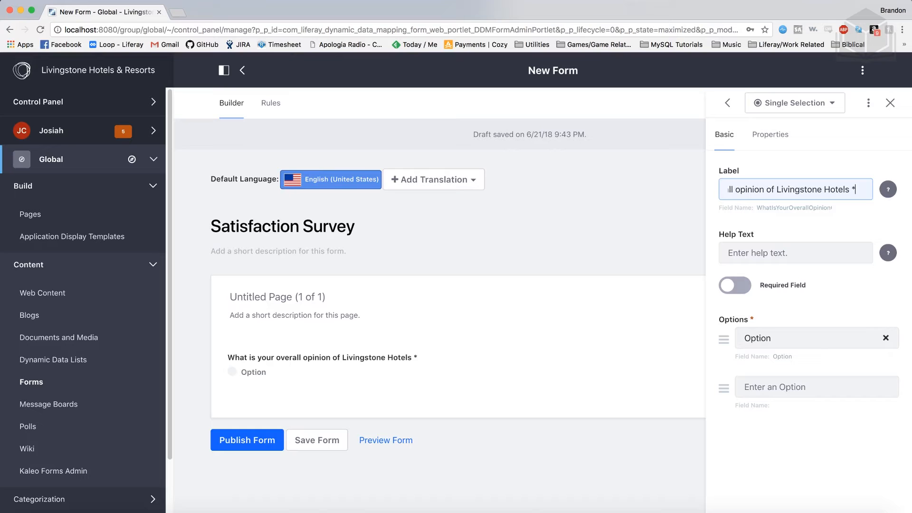
text(& Resor)
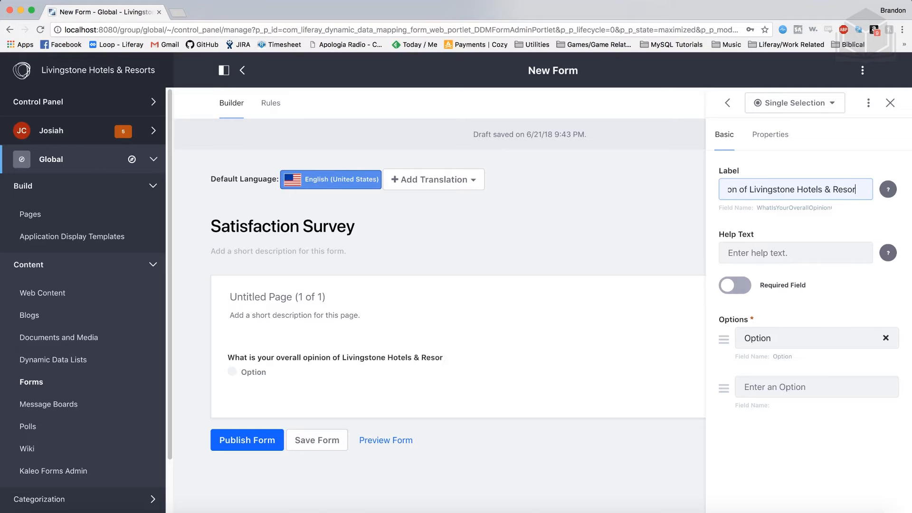
text(ts?)
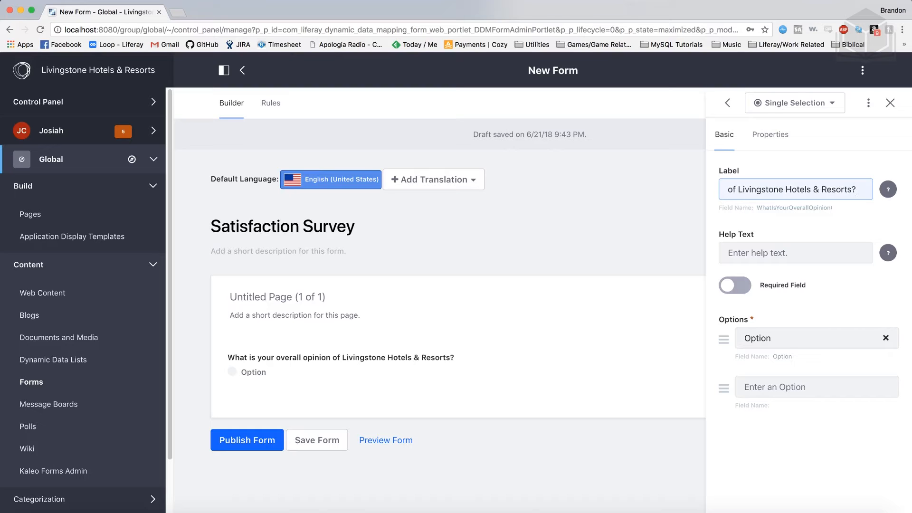
Step: Give the single selection field the help text "Choose the option closest to what you think"
click(751, 252)
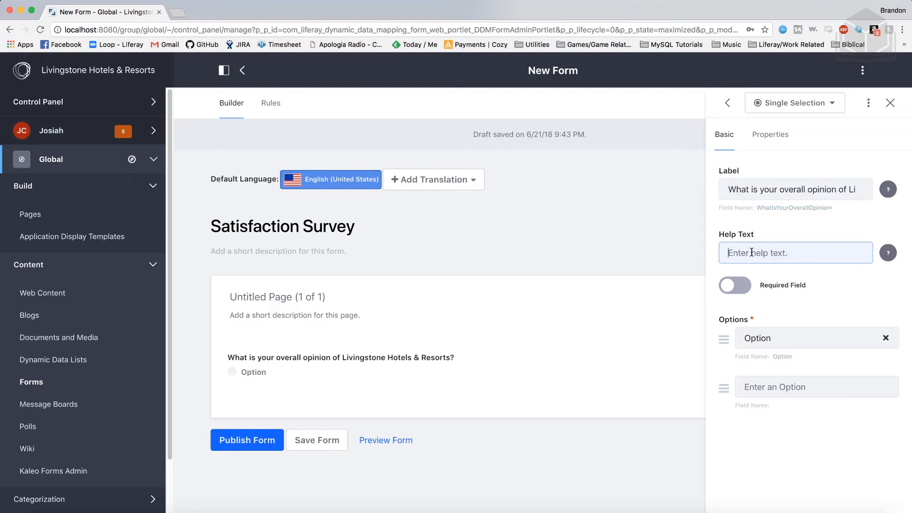
text(Choose the )
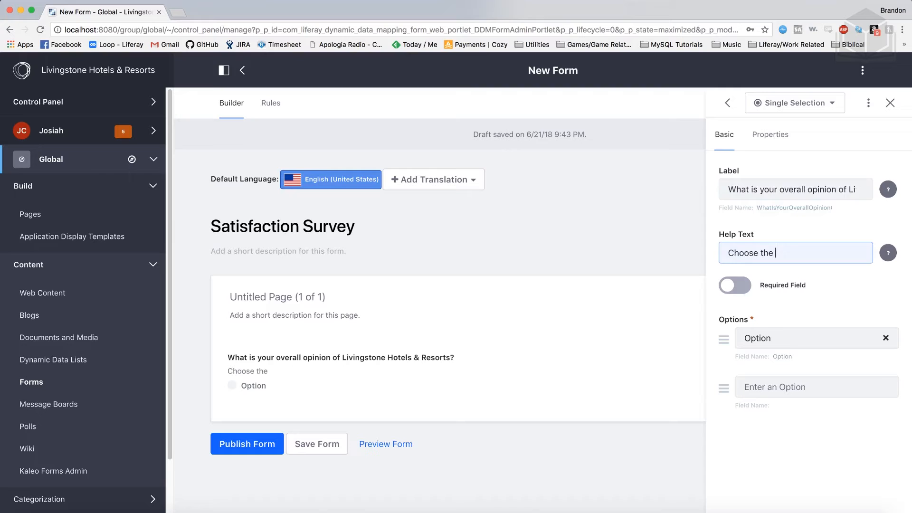
text(option closes)
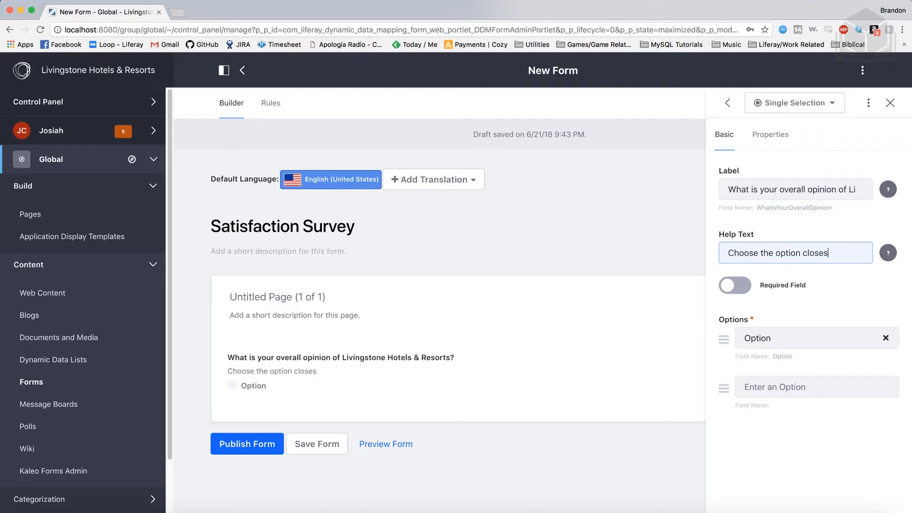
text(t to what yo)
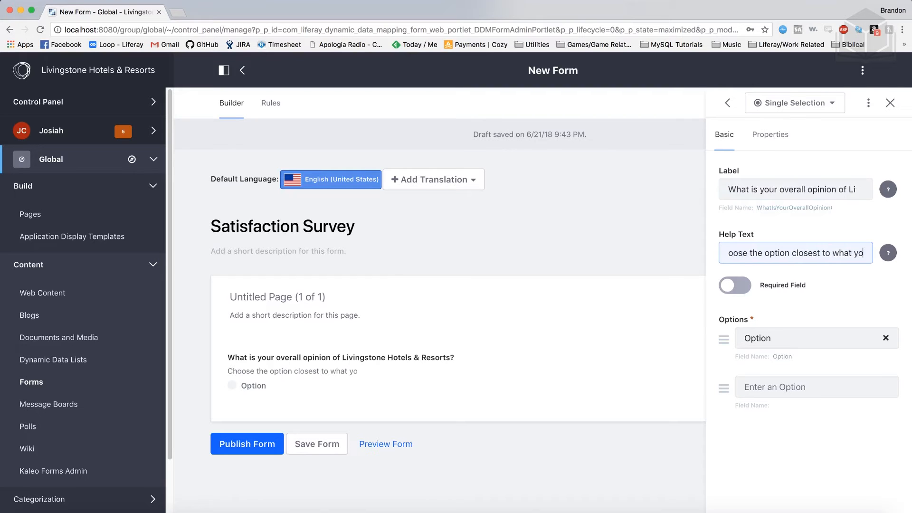
text(u think)
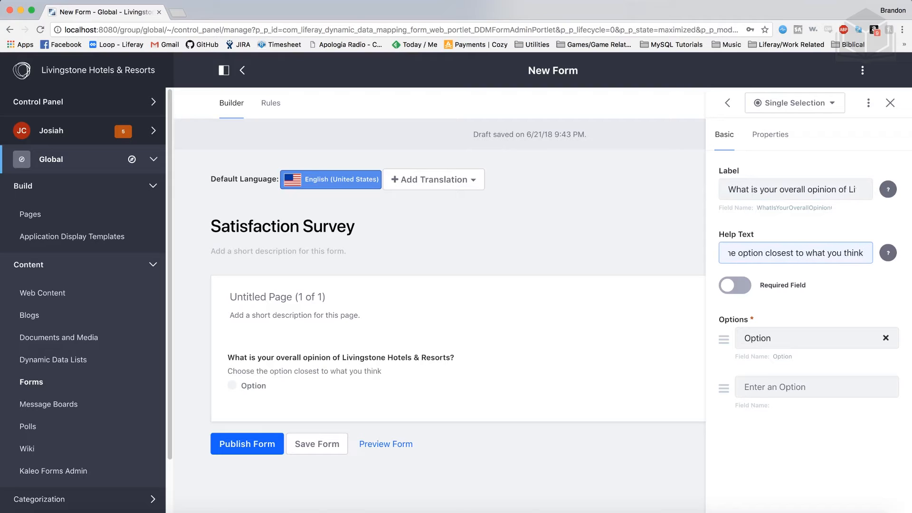
Step: Enter "Very Poor" and "Poor" as the first two options of the overall opinion question
click(787, 339)
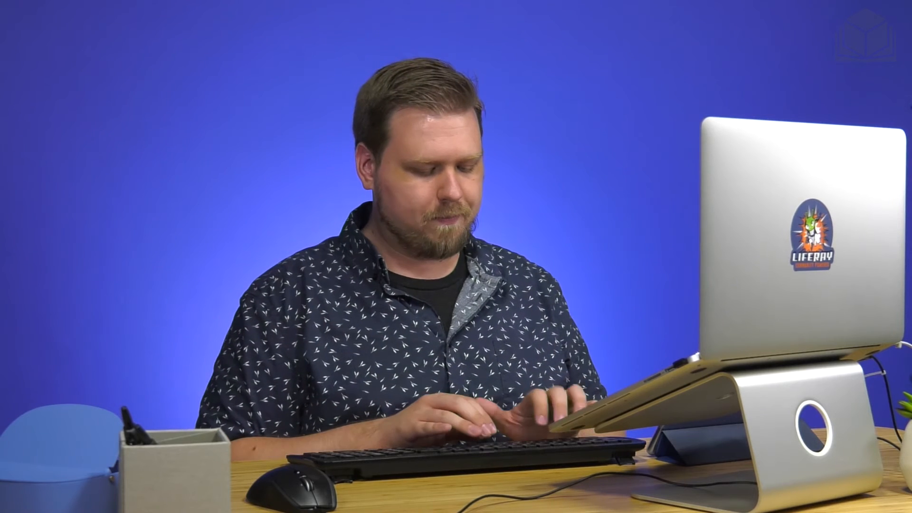
text(Very Poor)
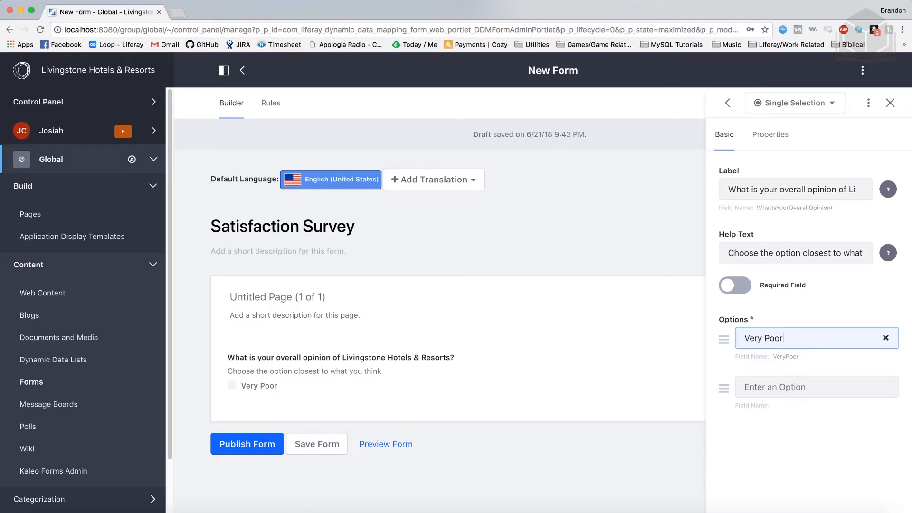
key(Tab)
key(Tab)
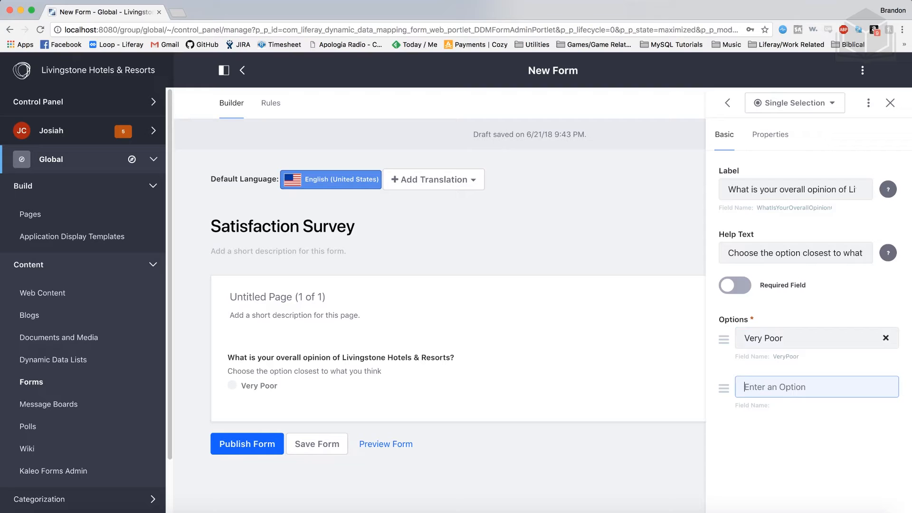
text(Poor)
key(Tab)
key(Tab)
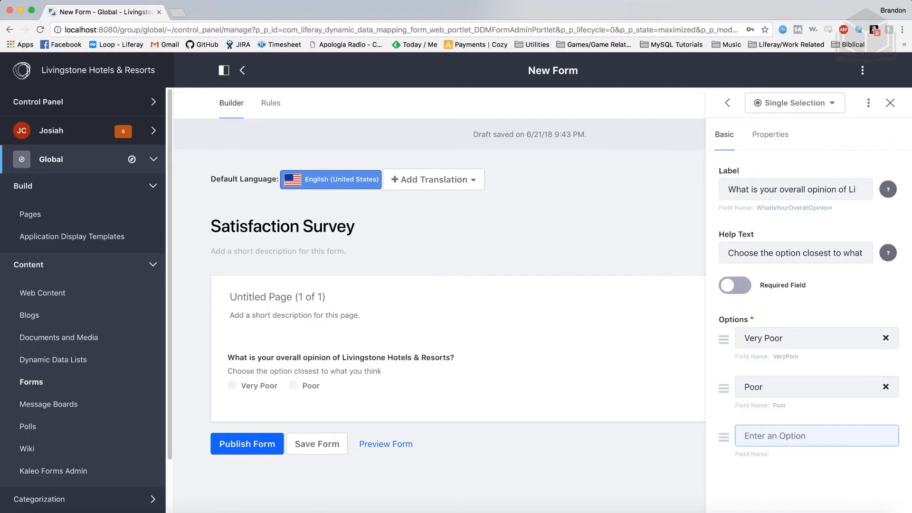
Step: Add the options "Neutral", "Good" and "Very Good" to the overall opinion question and close its settings
text(Neu)
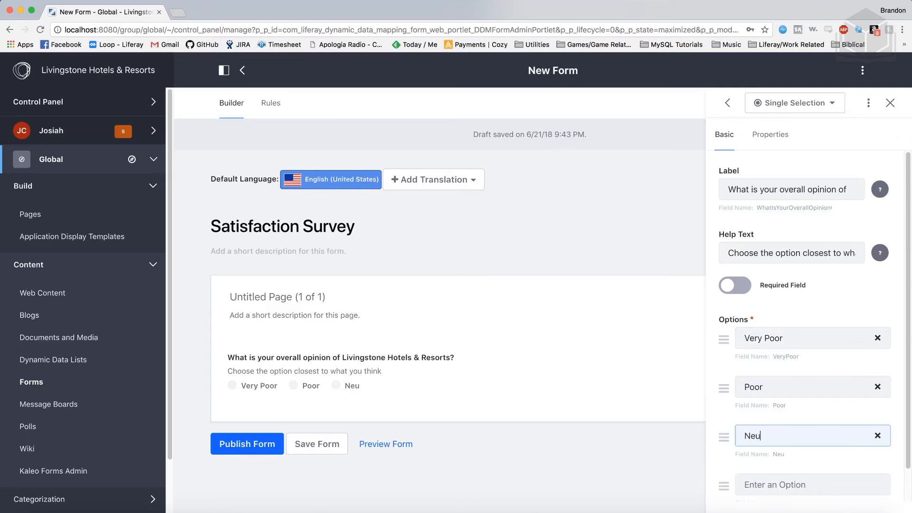
text(tral)
key(Tab)
key(Tab)
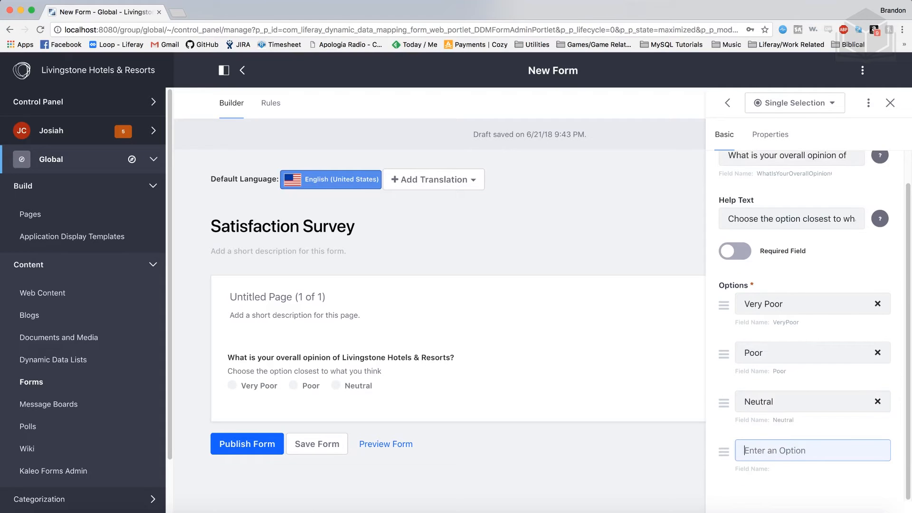
text(Good)
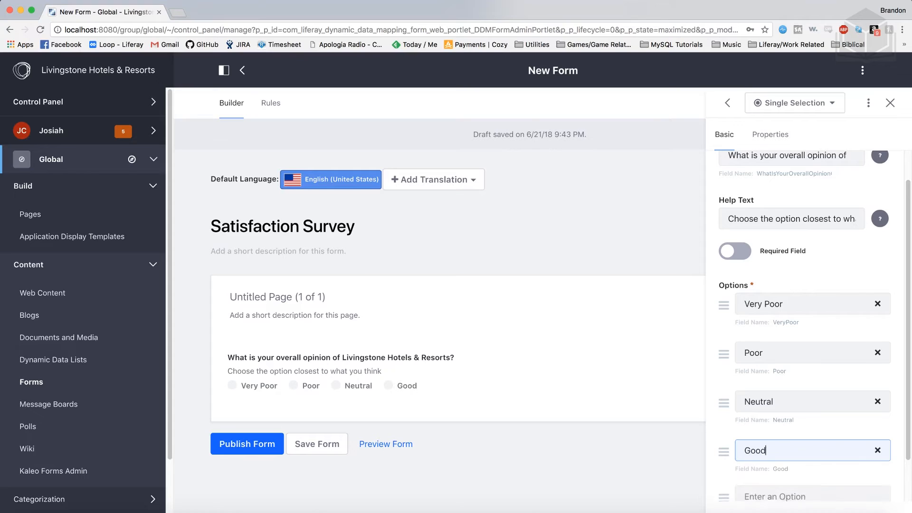
key(Tab)
key(Tab)
text(Very Good)
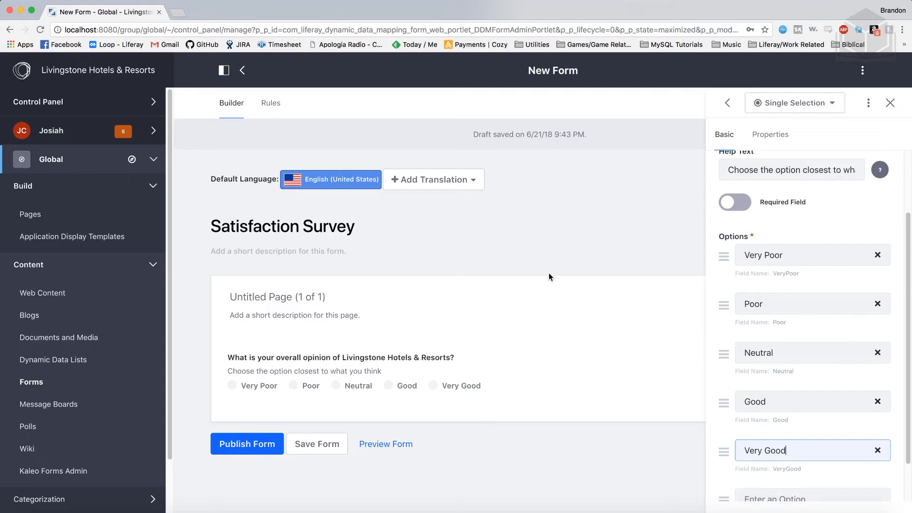
scroll(780, 290, down, 2)
scroll(779, 290, up, 5)
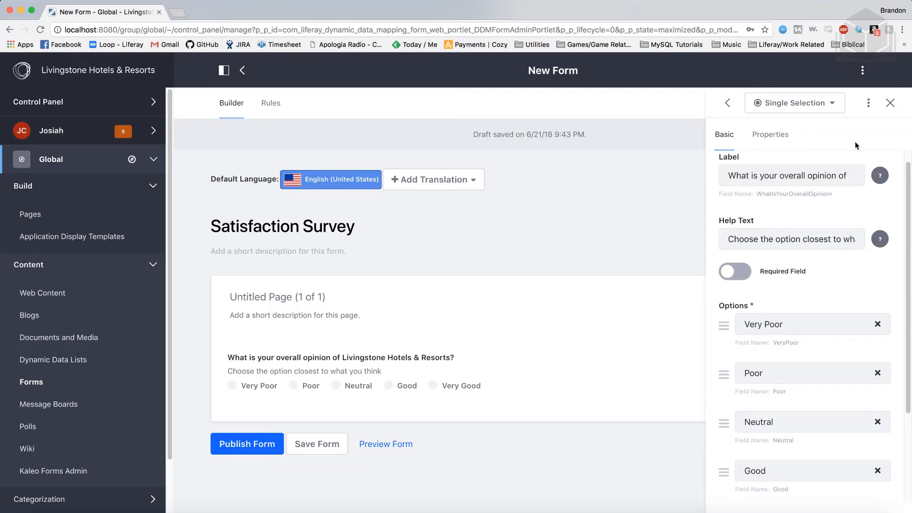
click(891, 103)
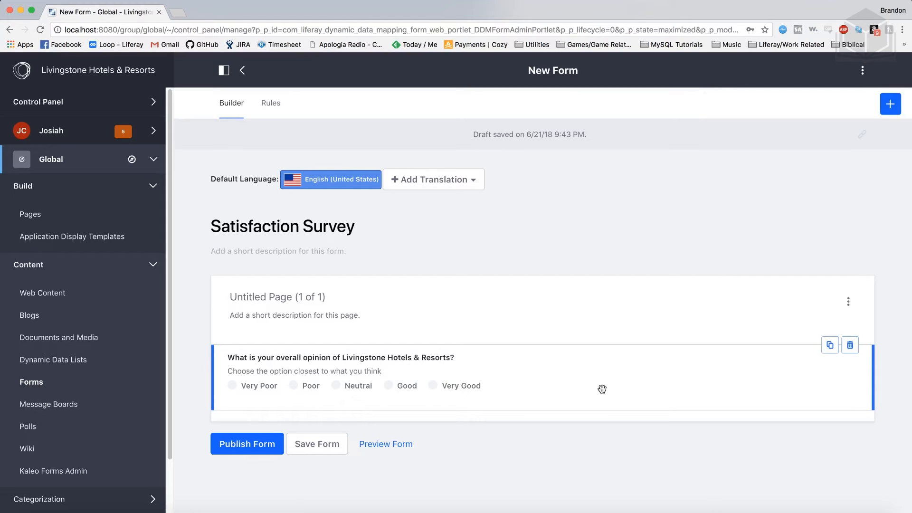
Step: Add a Multiple Selection field to the form below the overall opinion question
click(891, 104)
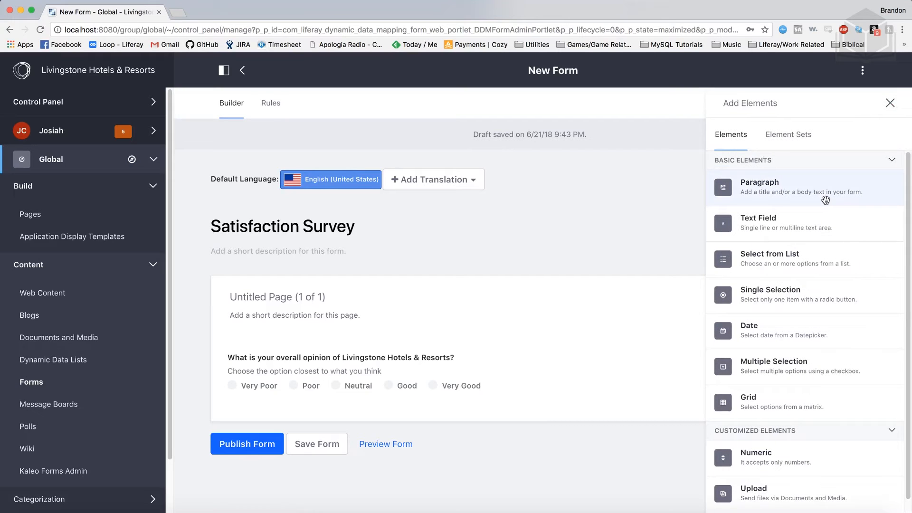
scroll(824, 285, down, 1)
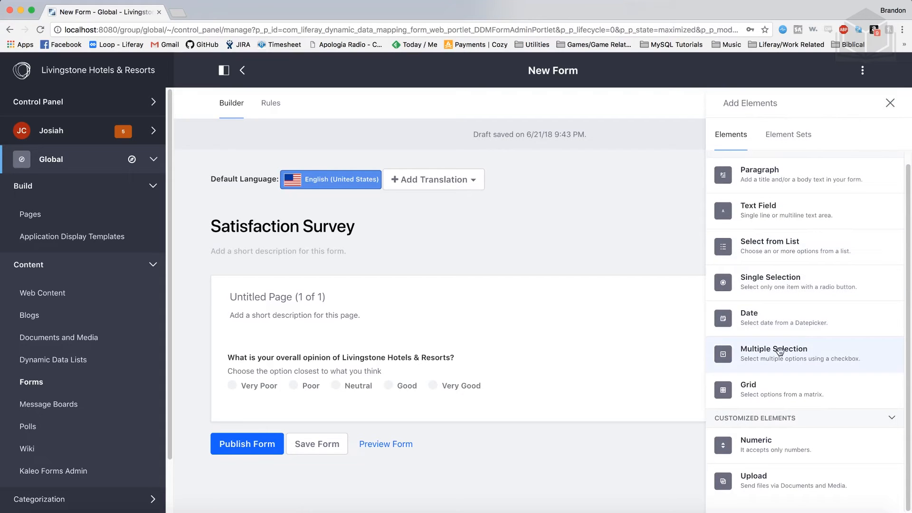
drag(792, 351, 409, 404)
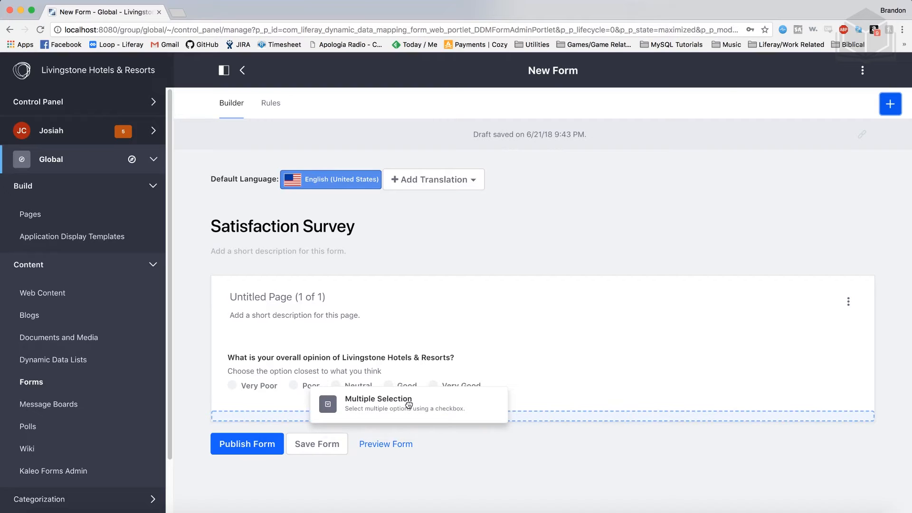
drag(408, 405, 408, 404)
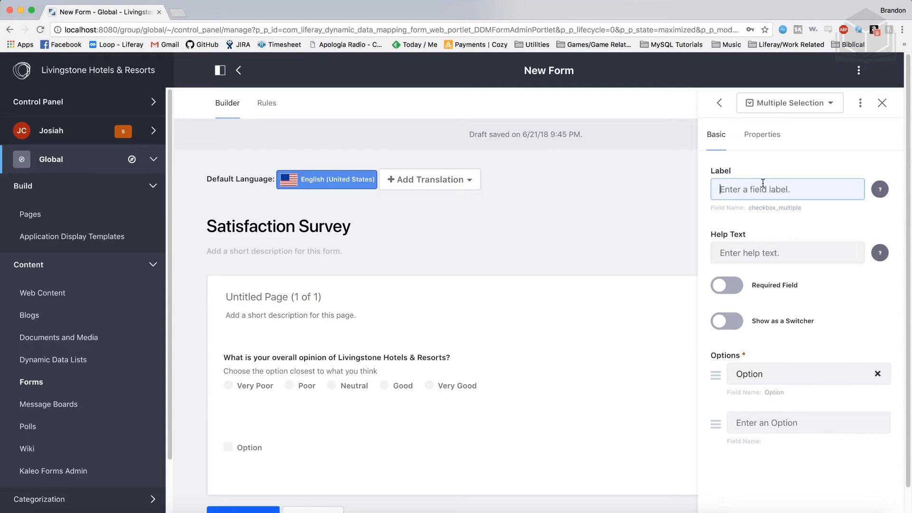
Step: Label the multiple selection field "What do you associate with Livingstone Hotels & Resorts?"
text(What so)
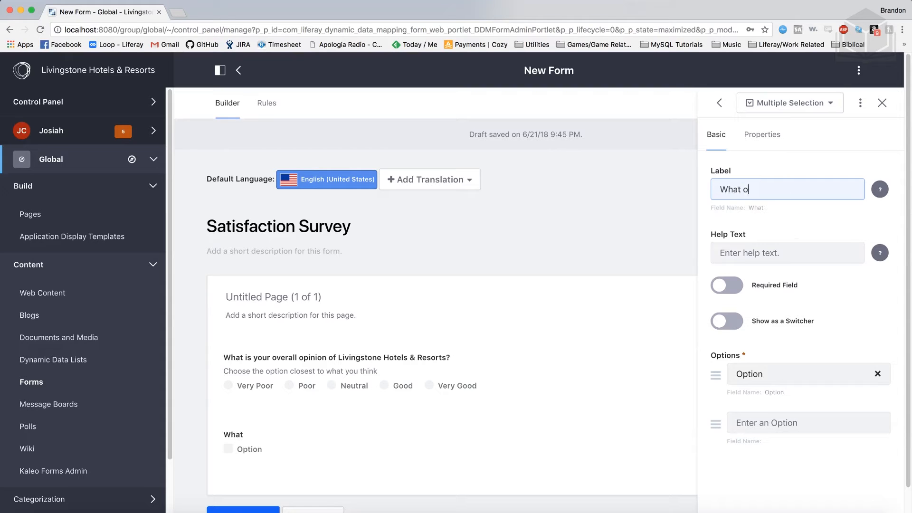
key(BackSpace)
key(BackSpace)
key(BackSpace)
text(ou associ)
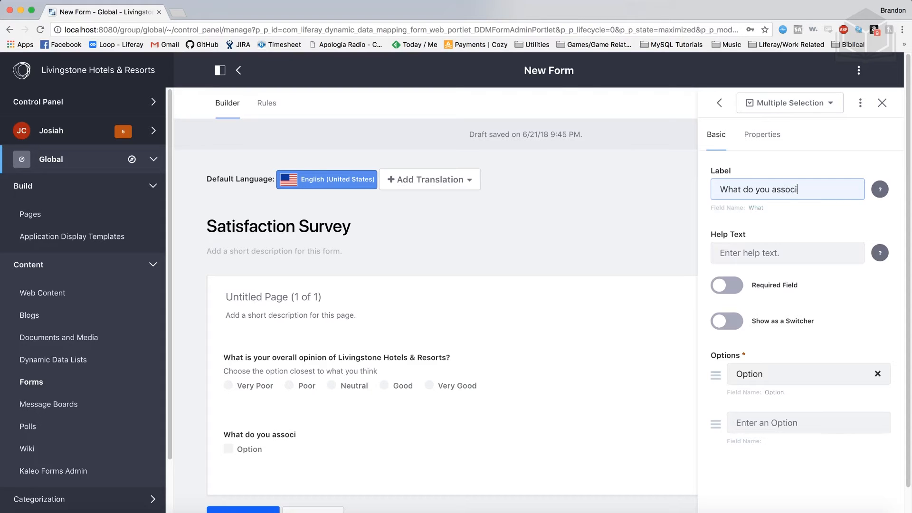
text(ate with Livin)
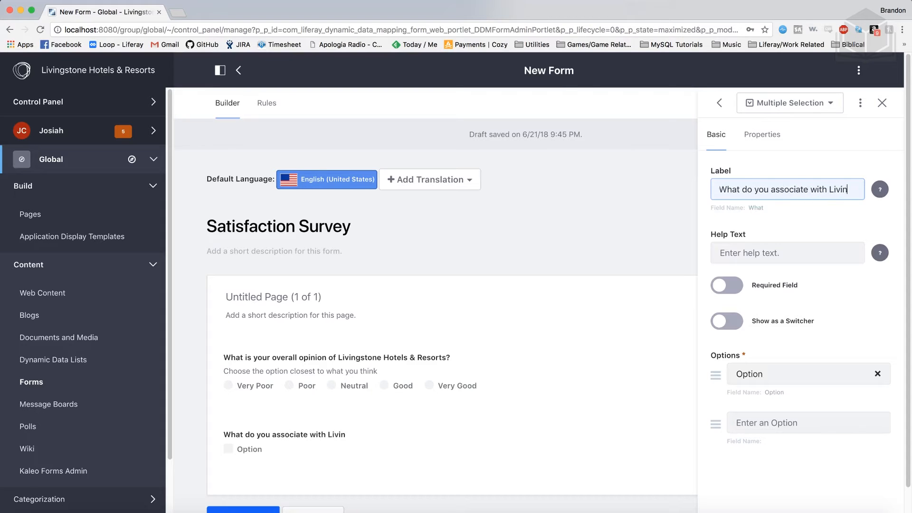
text(gstone Hotel)
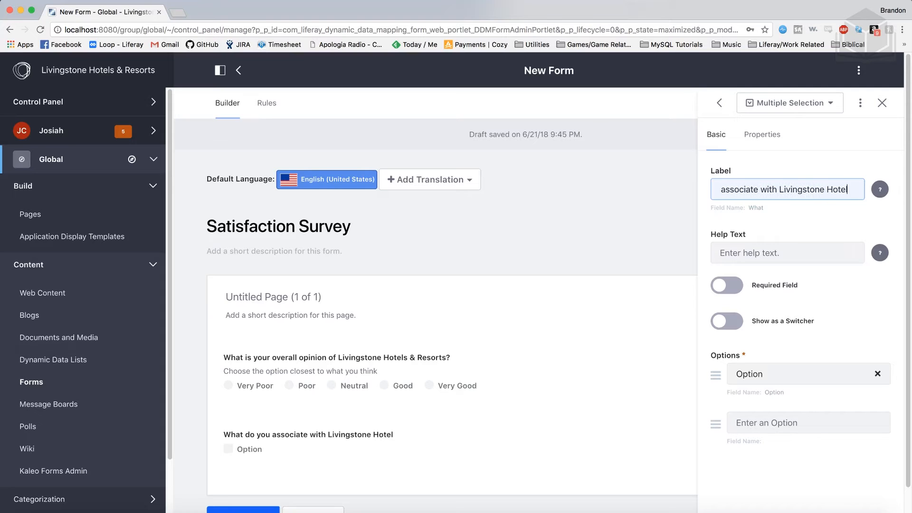
text(s)
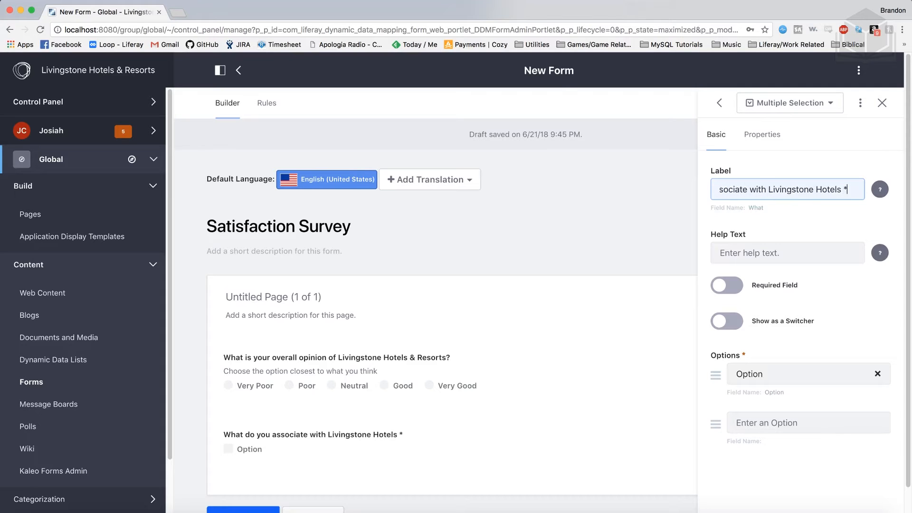
text( & Resort)
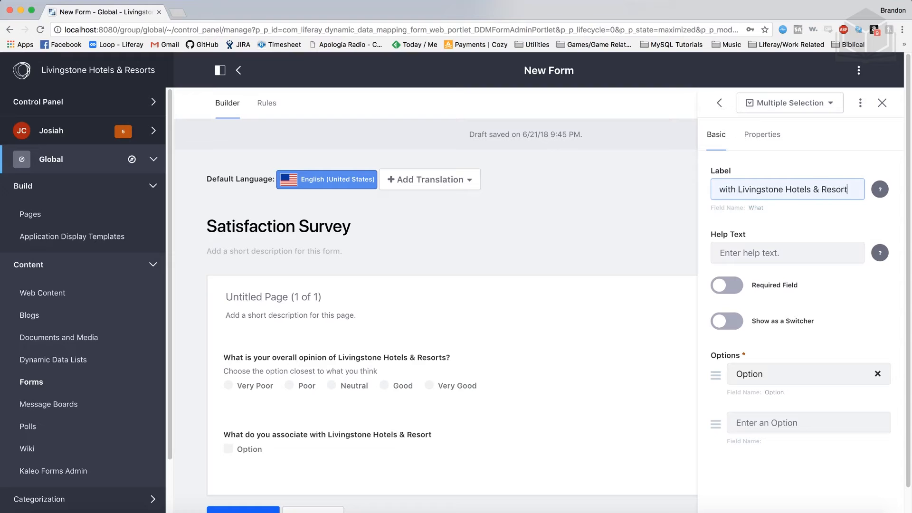
text(s?)
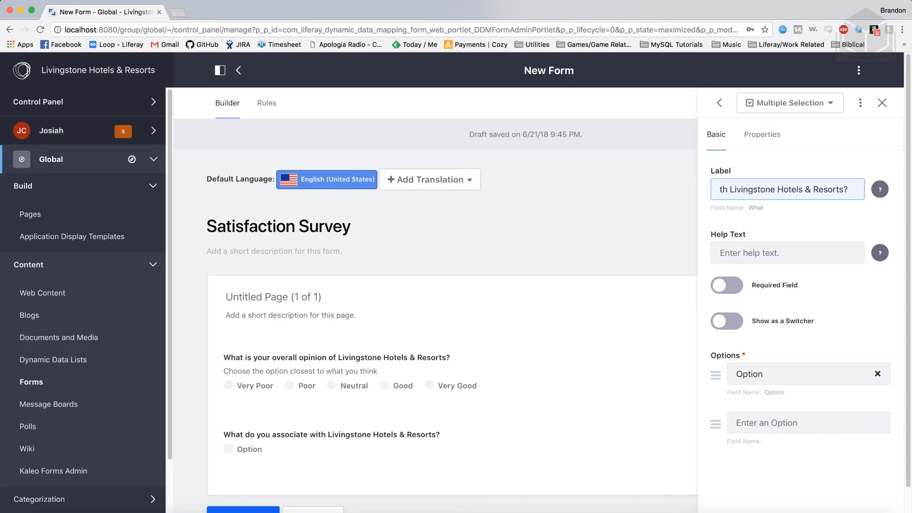
Step: Give the multiple selection field the help text "Choose any number of options"
click(771, 253)
text(Choose )
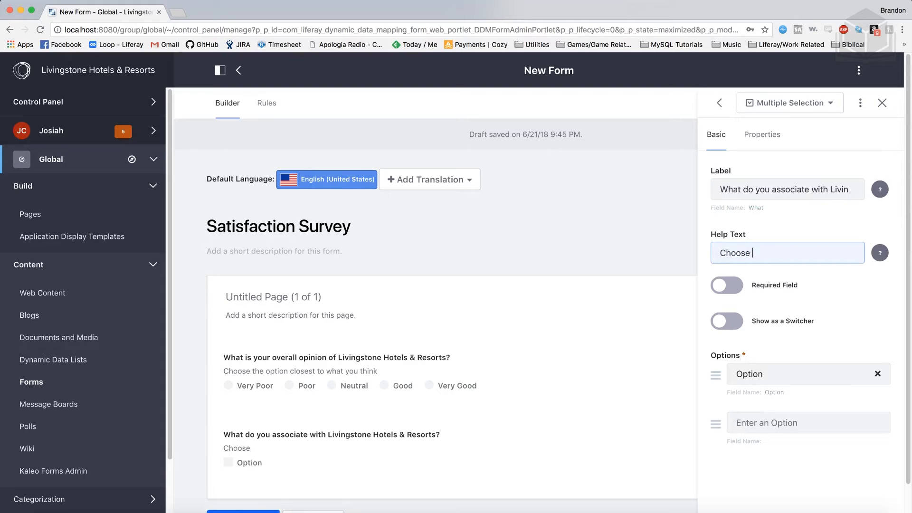
text(any number of options)
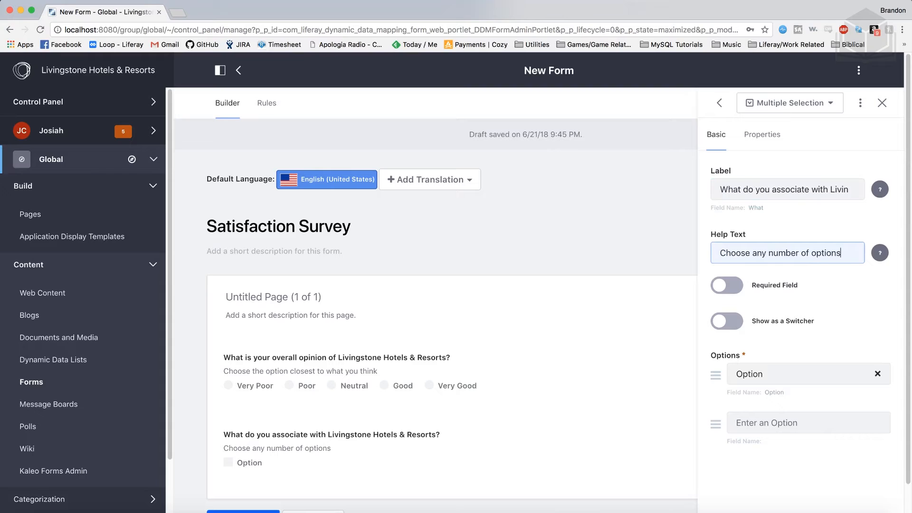
click(728, 321)
click(732, 331)
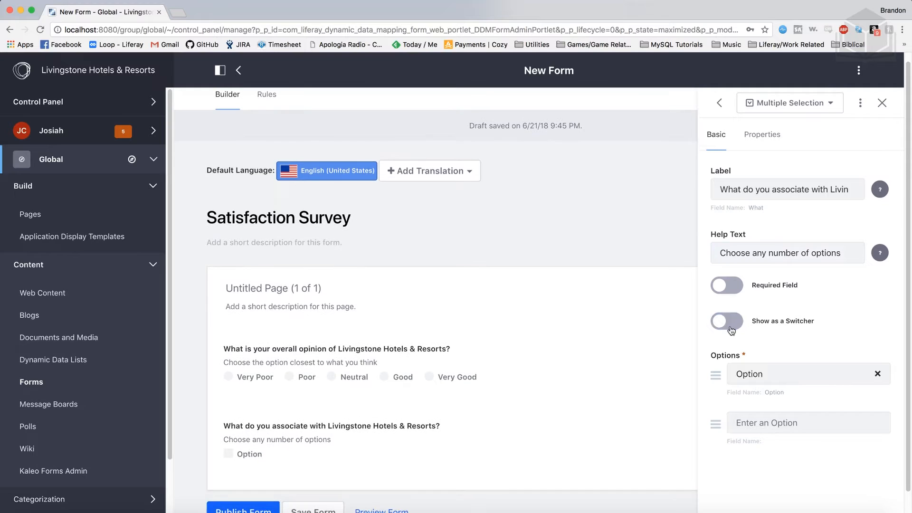
Step: Enter "Luxury" and "Good Value" as the first two options of the multiple selection question
click(760, 374)
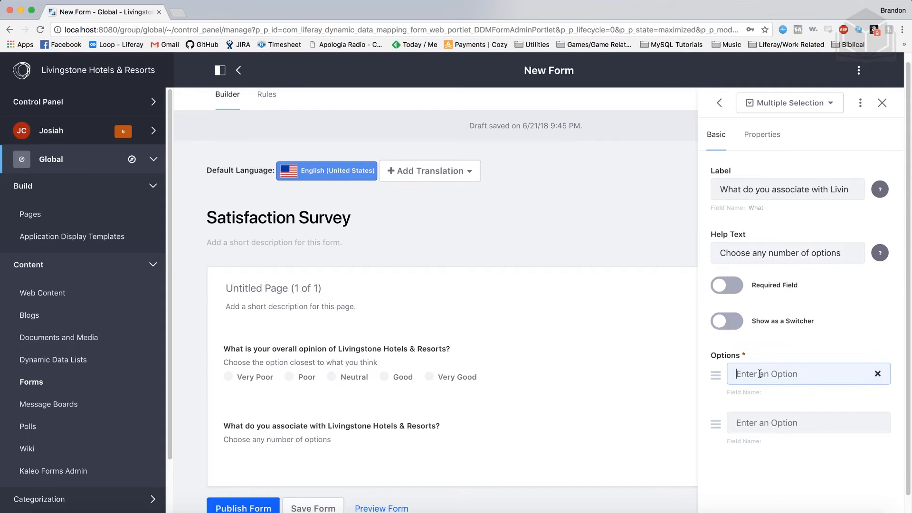
text(Luxury)
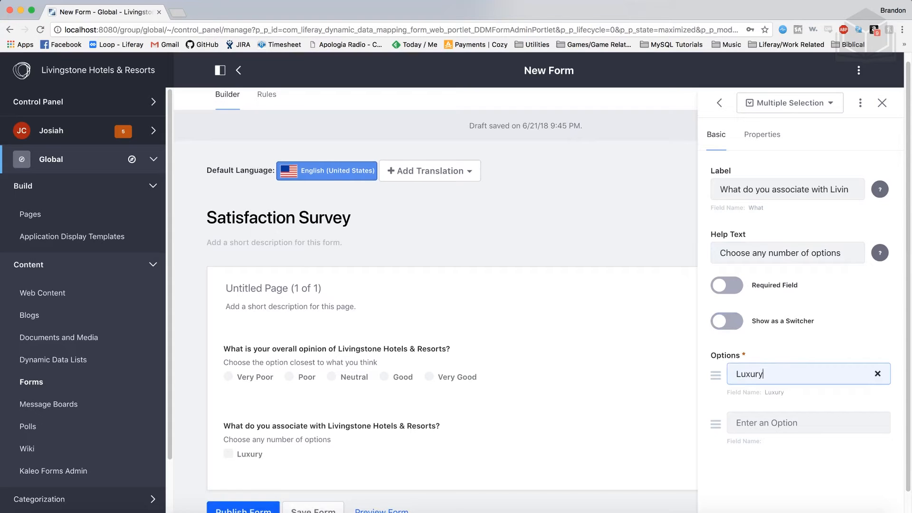
key(Tab)
key(Tab)
text(Go)
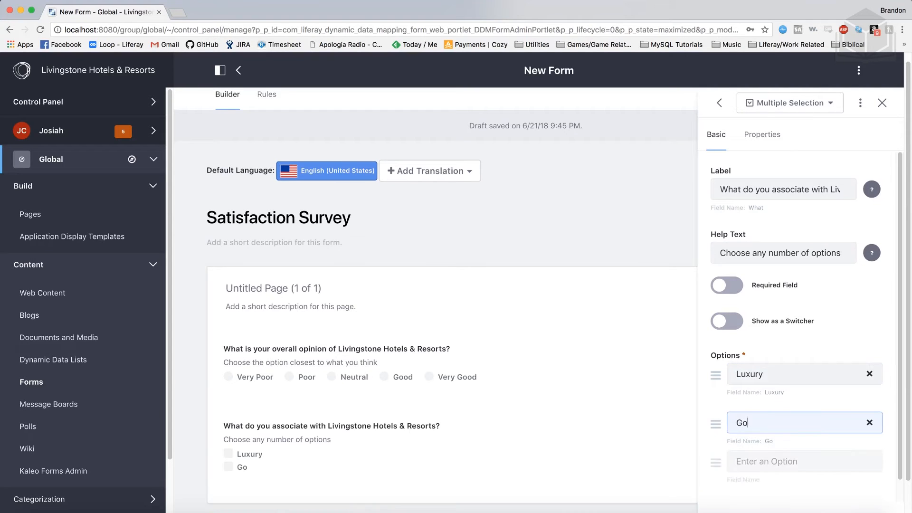
text(od Value)
Step: Add the options "Exciting" and "Comfortable" to the multiple selection question
key(Tab)
key(Tab)
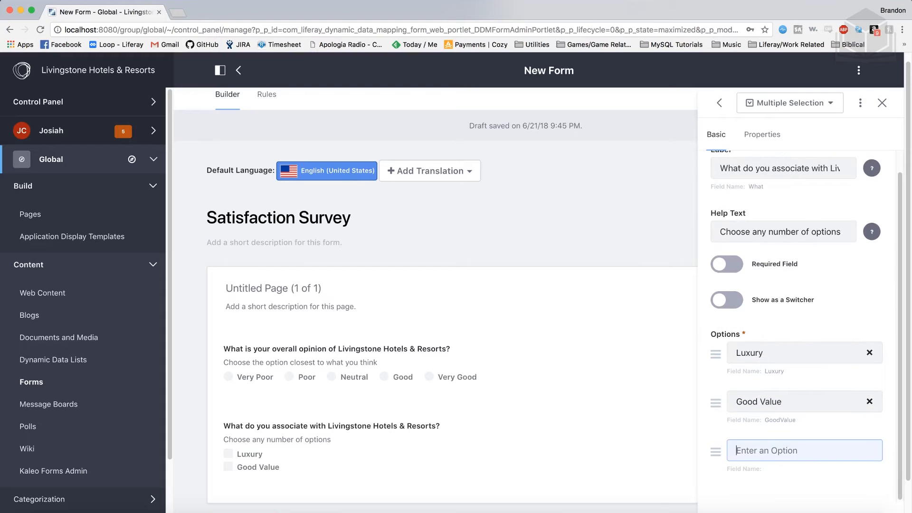
text(Exciting)
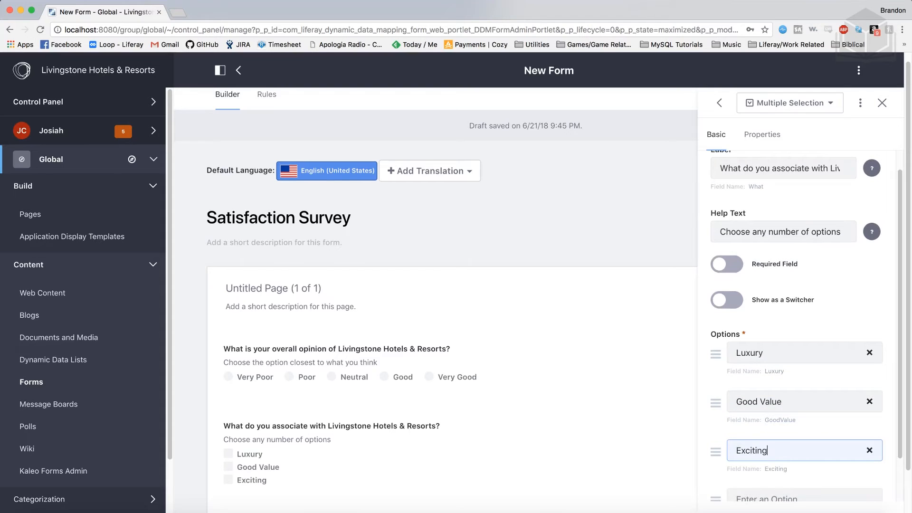
key(Tab)
key(Tab)
text(Com)
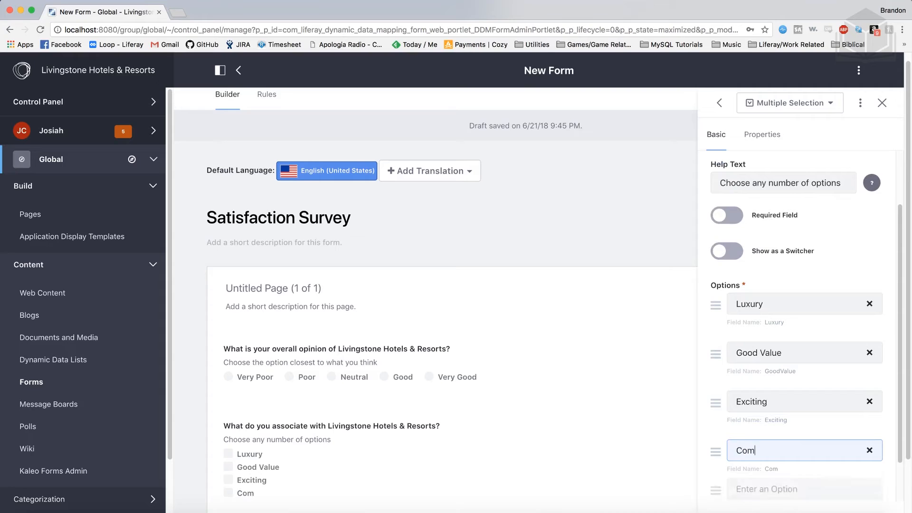
text(fortable)
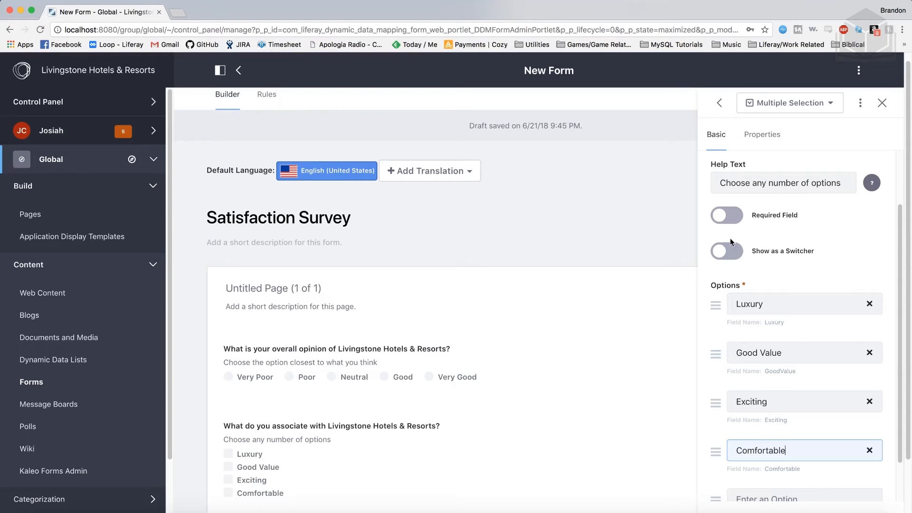
click(732, 253)
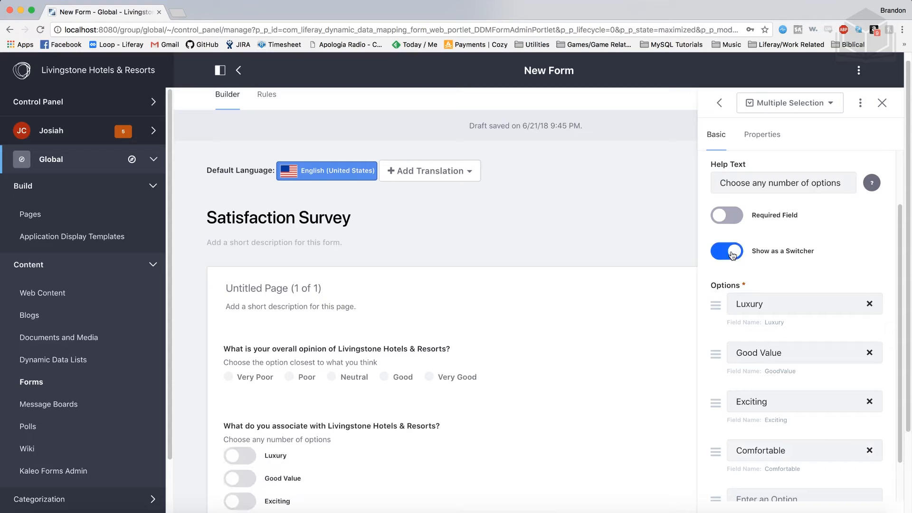
click(732, 253)
click(726, 221)
click(727, 222)
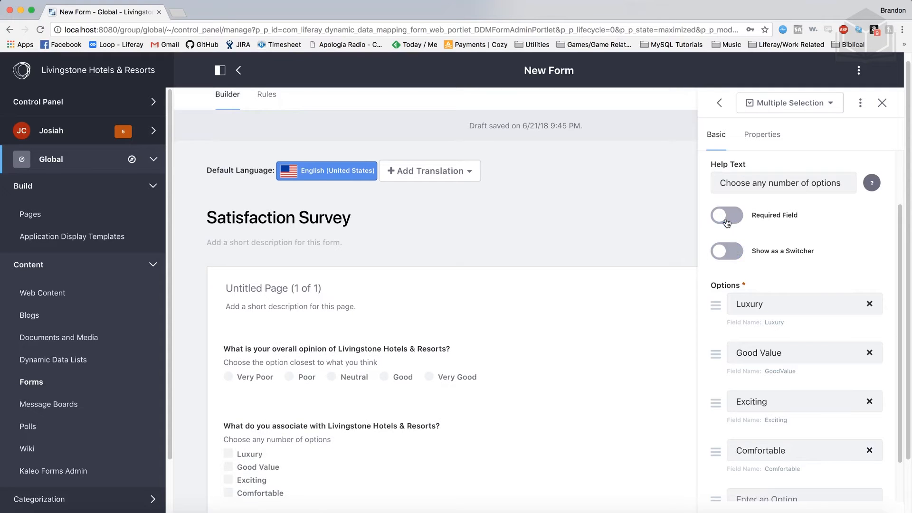
Step: Show the multiple selection options as switchers and return to the list of form elements
click(730, 254)
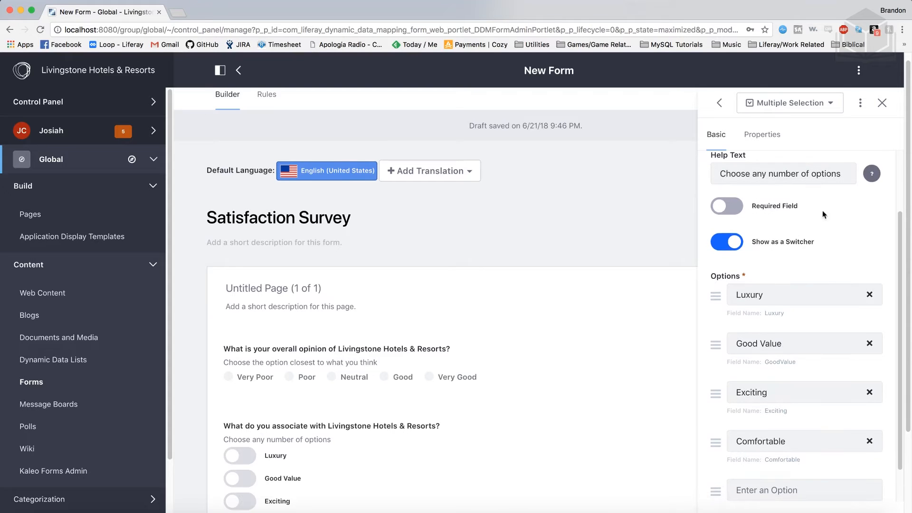
scroll(811, 210, up, 3)
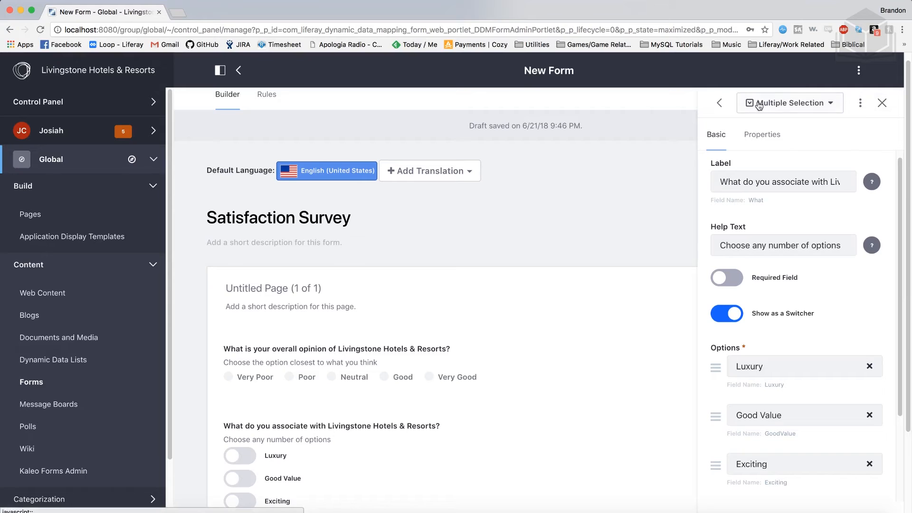
click(720, 103)
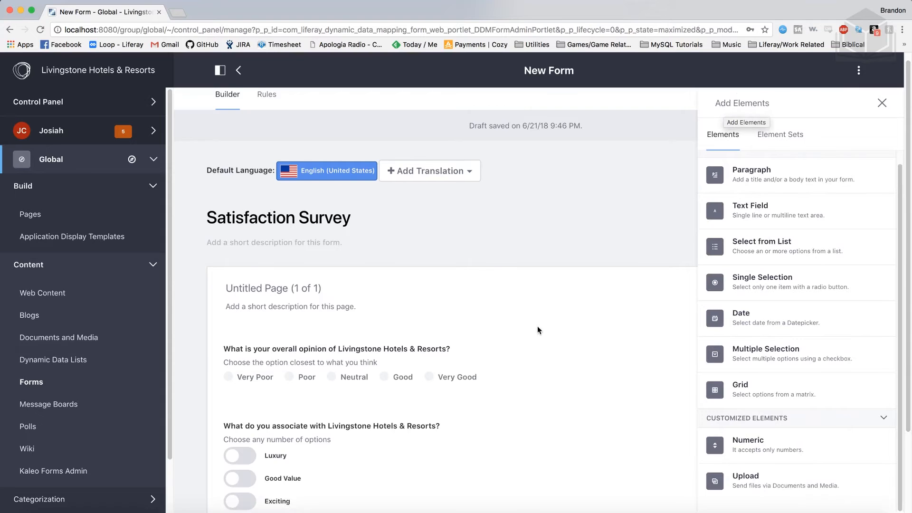
Step: Add a Text Field below the multiple selection question and label it "Is there anything specifically that we can be doing better?"
scroll(537, 327, down, 3)
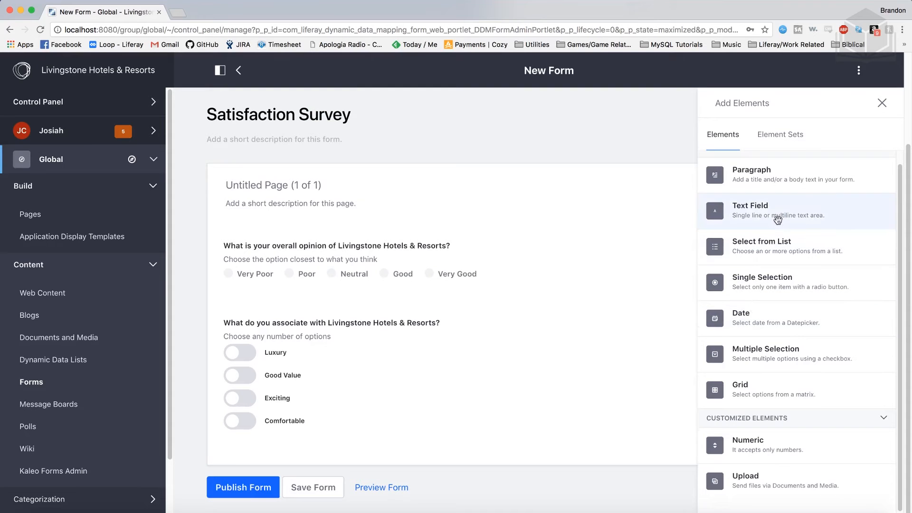
drag(798, 214, 437, 459)
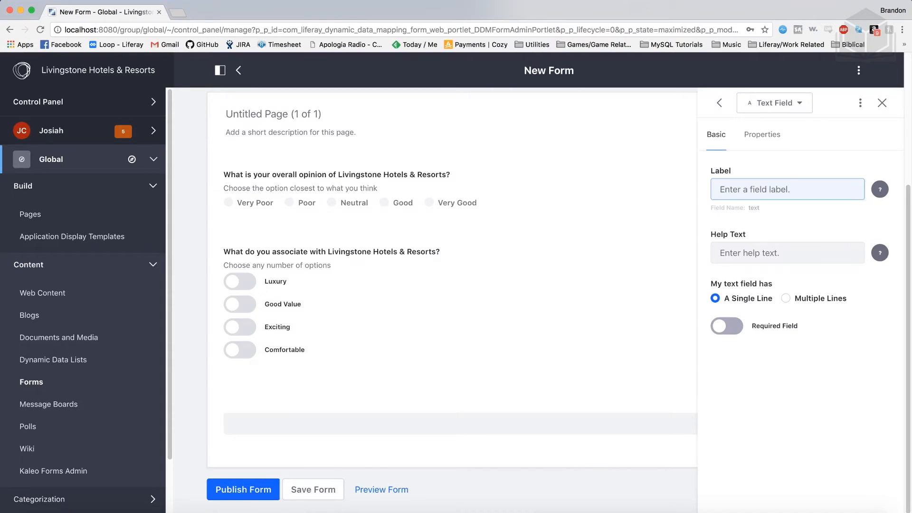
text(Is there anything )
text(specifically )
text(that we can be do)
text(ing better?)
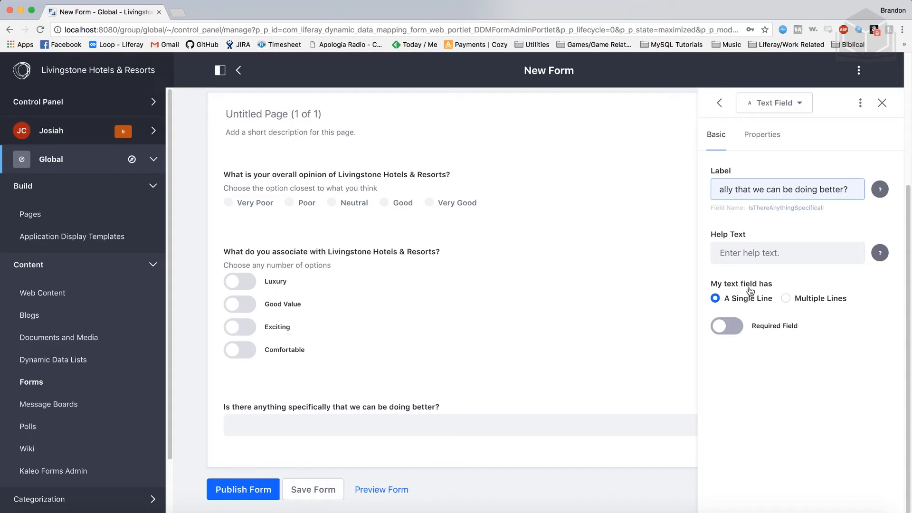
Step: Set the text field to accept multiple lines and close its settings
click(759, 271)
click(766, 247)
click(790, 303)
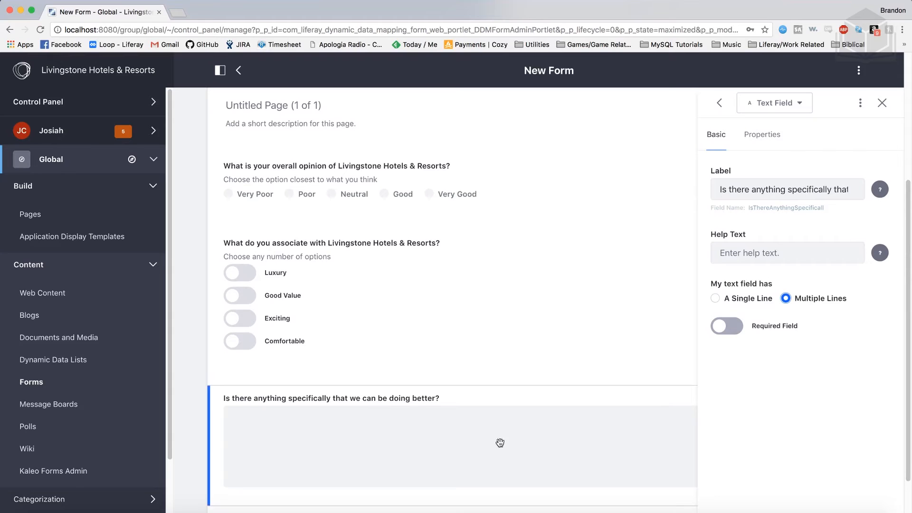
click(883, 107)
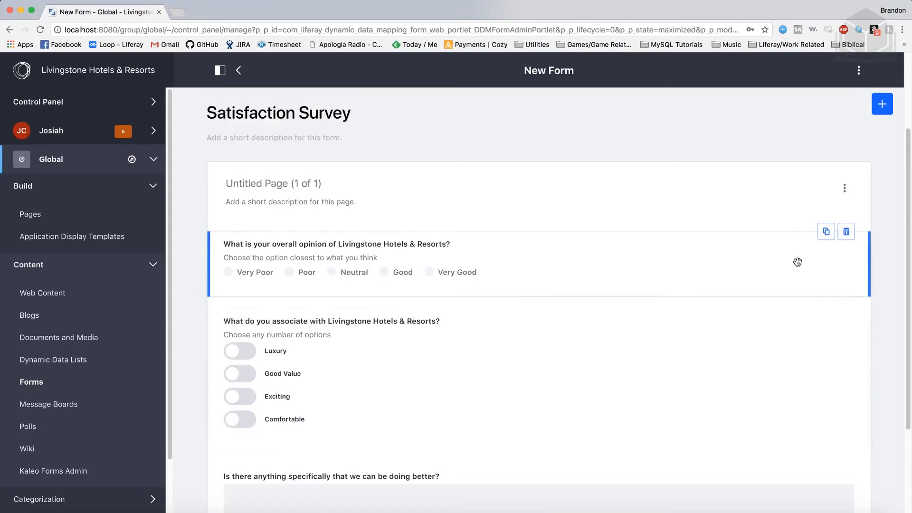
Step: Add a success page to the Satisfaction Survey form
scroll(798, 262, up, 3)
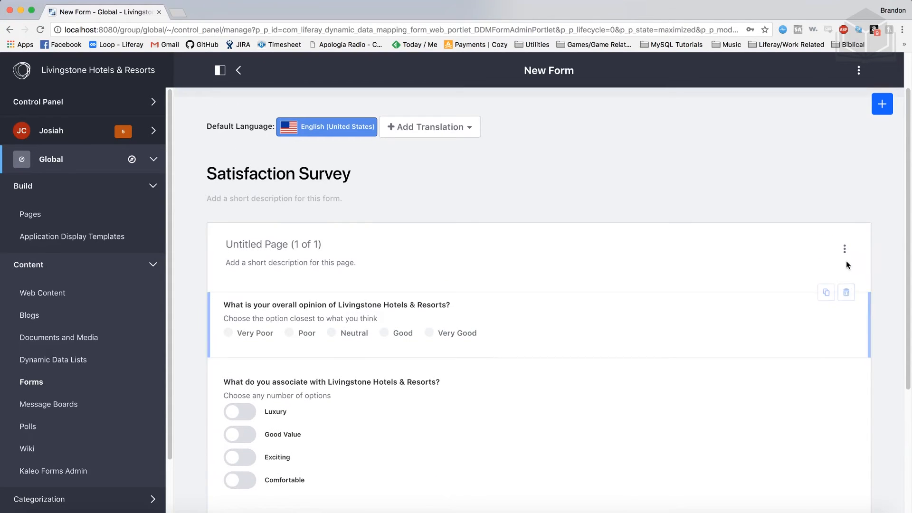
click(847, 252)
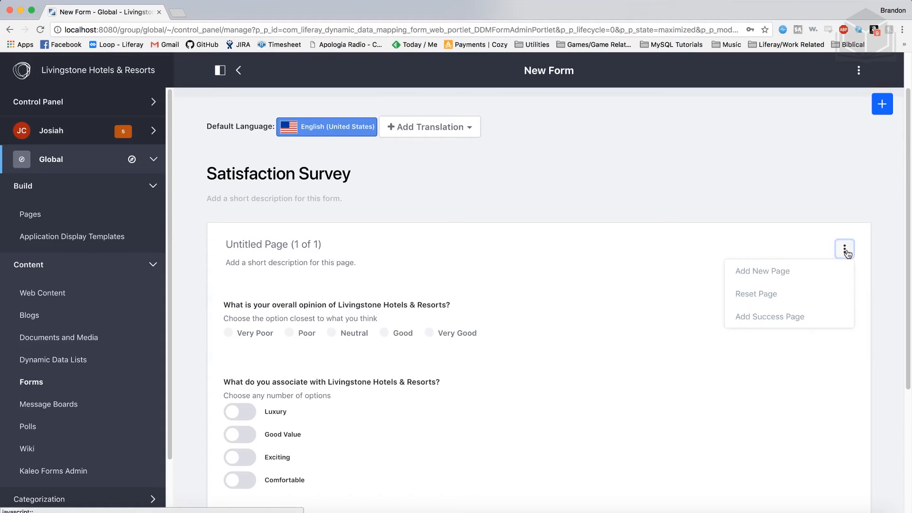
click(816, 320)
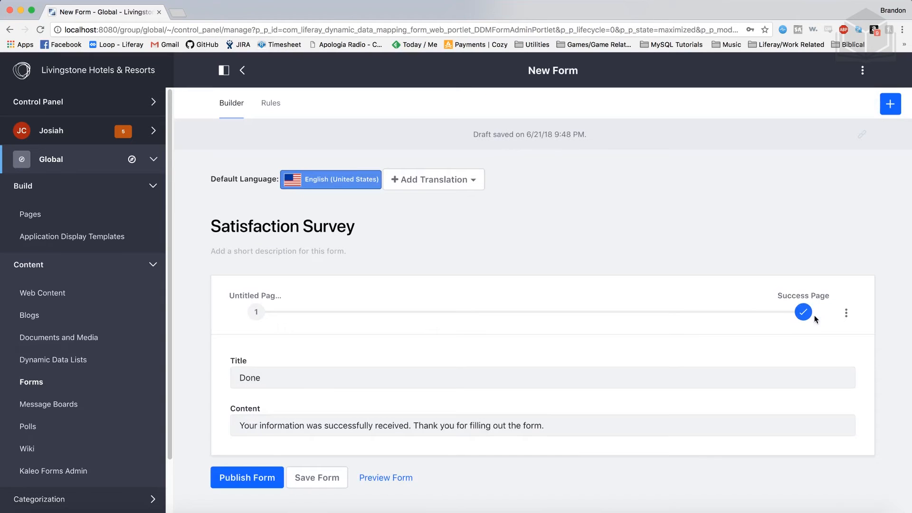
Step: Set the success page title to "Success!" and its content to "Your feedback is highly valued. Thank you for filling out this form."
double_click(284, 377)
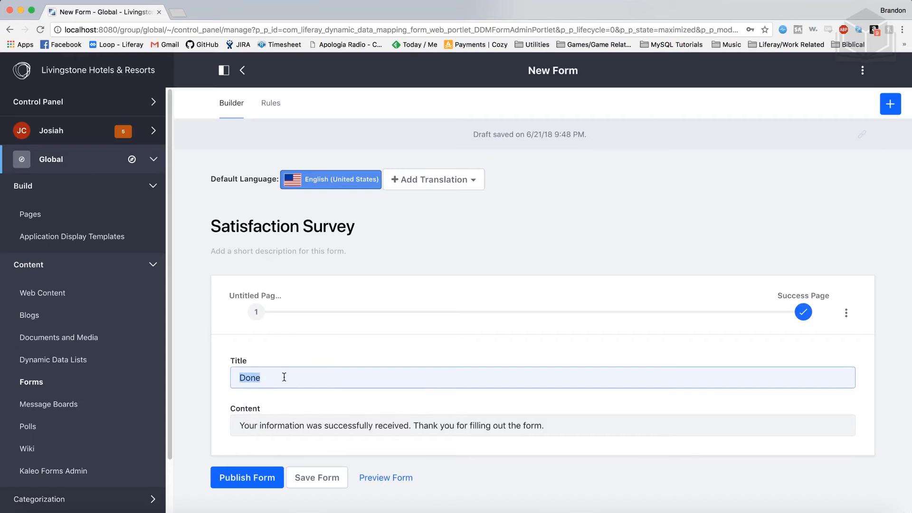
text(Success!)
triple_click(335, 426)
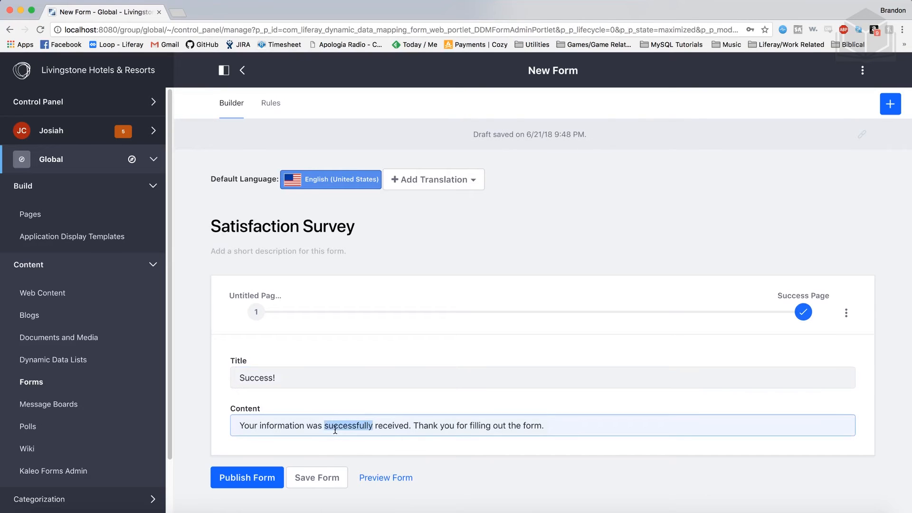
text(You)
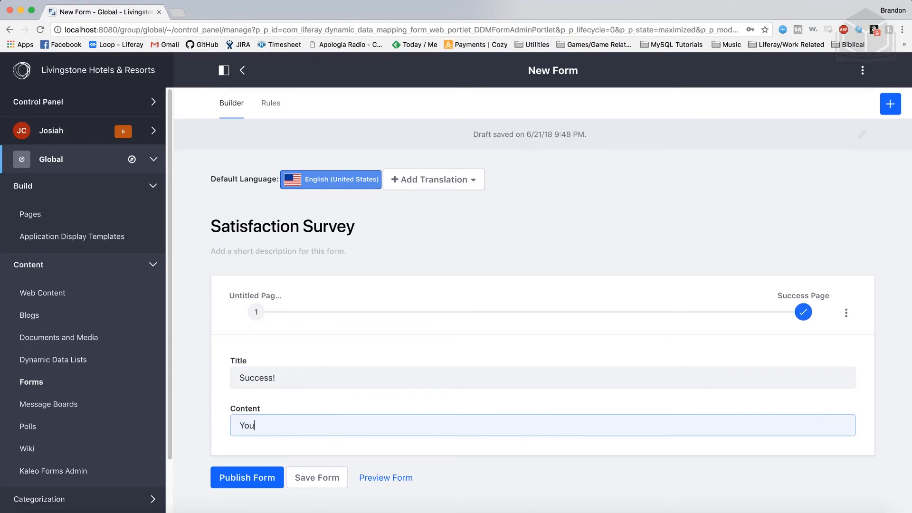
text(r feedback is highly va)
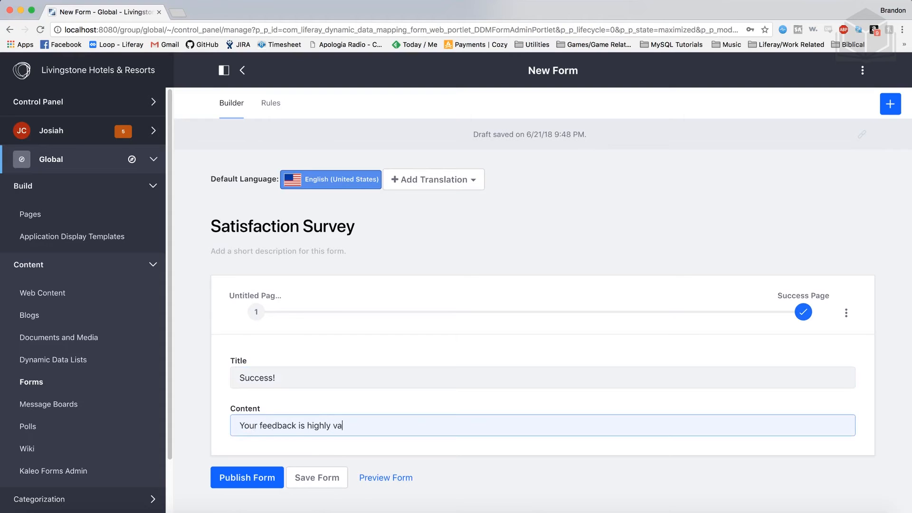
text(lued. Thank you for filling out this form.)
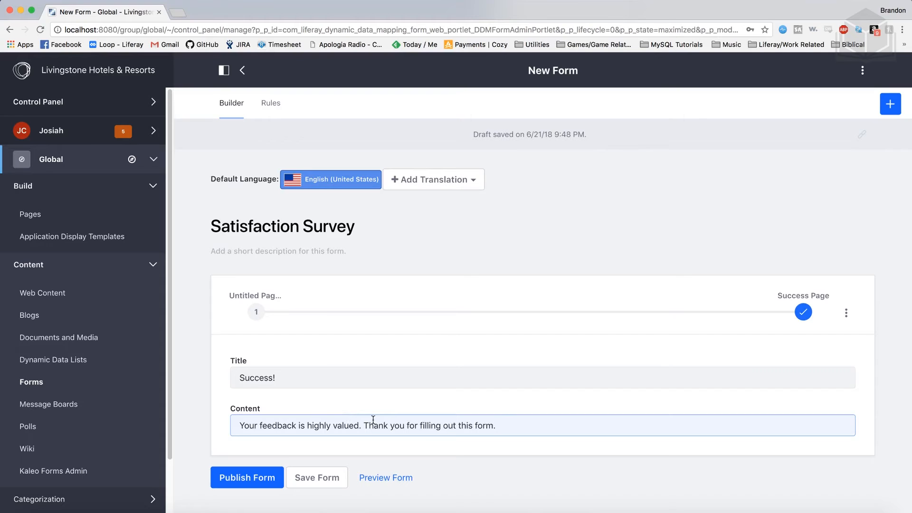
Step: Publish and save the Satisfaction Survey form, and return to the list of forms
click(257, 481)
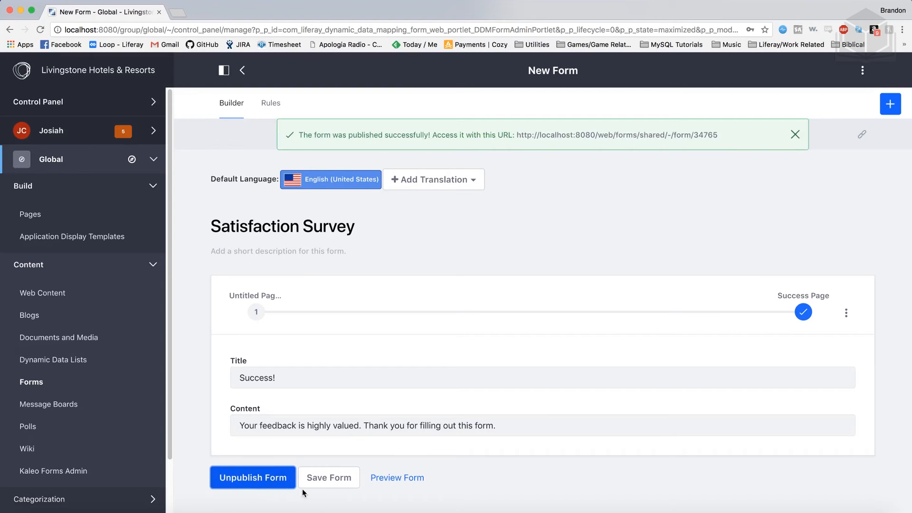
click(334, 480)
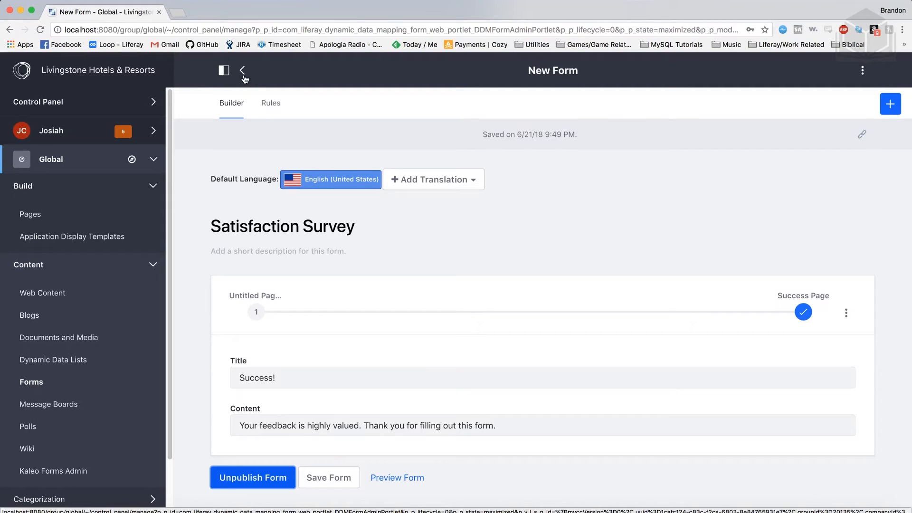
click(243, 73)
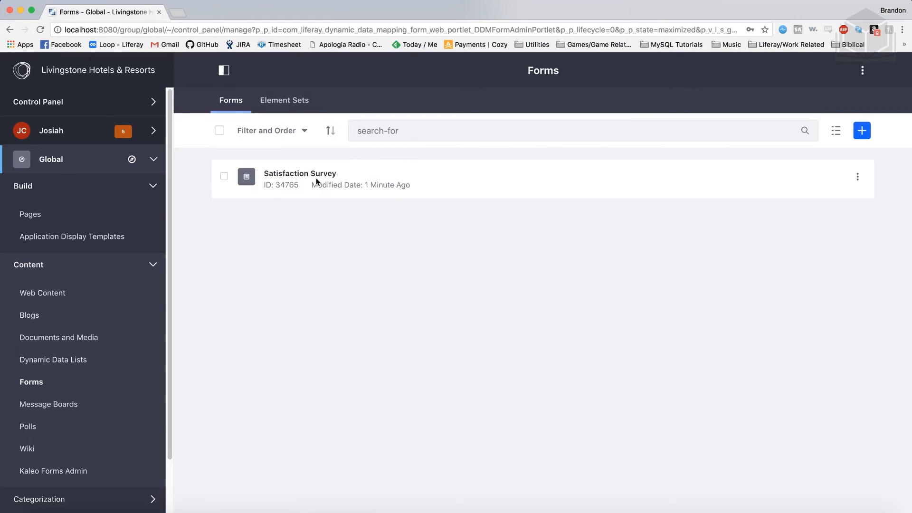
Step: Create an element set named "End of Form Set" with the description "Use this set on the last page of a survey or feedback form"
click(307, 106)
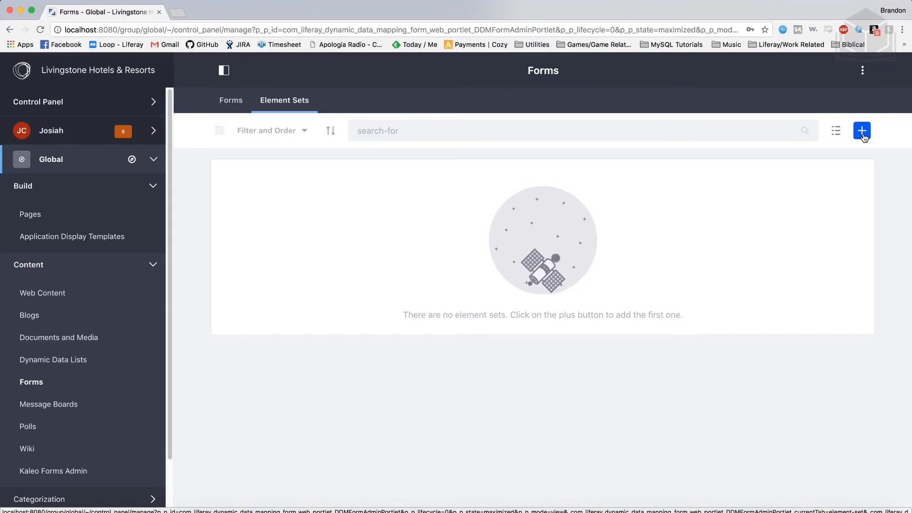
click(862, 131)
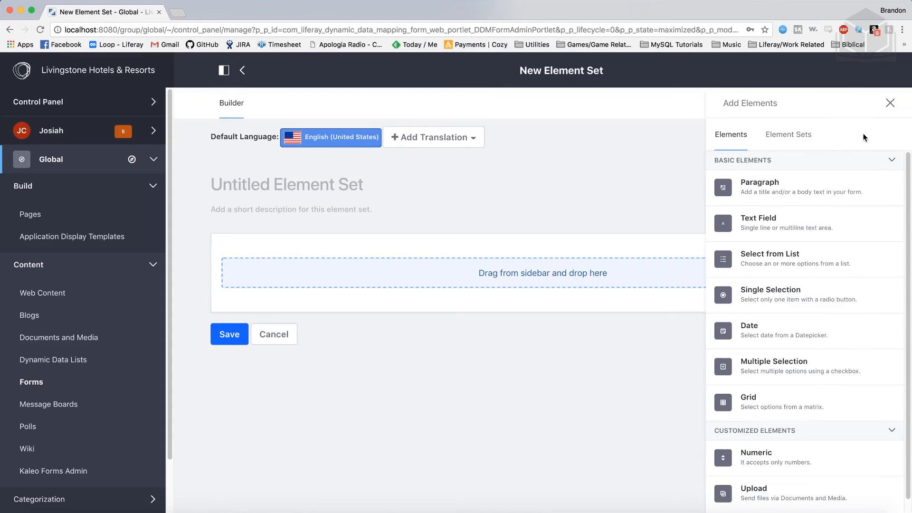
click(311, 190)
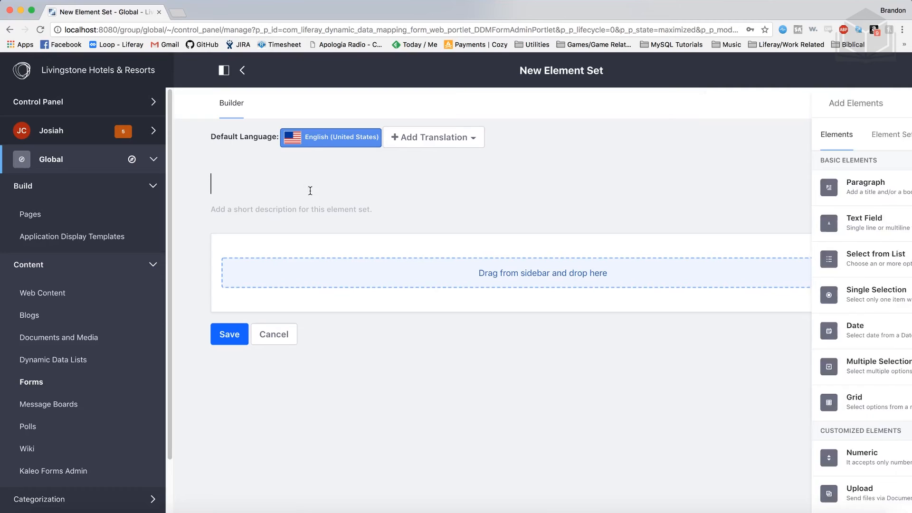
text(End of Form Set)
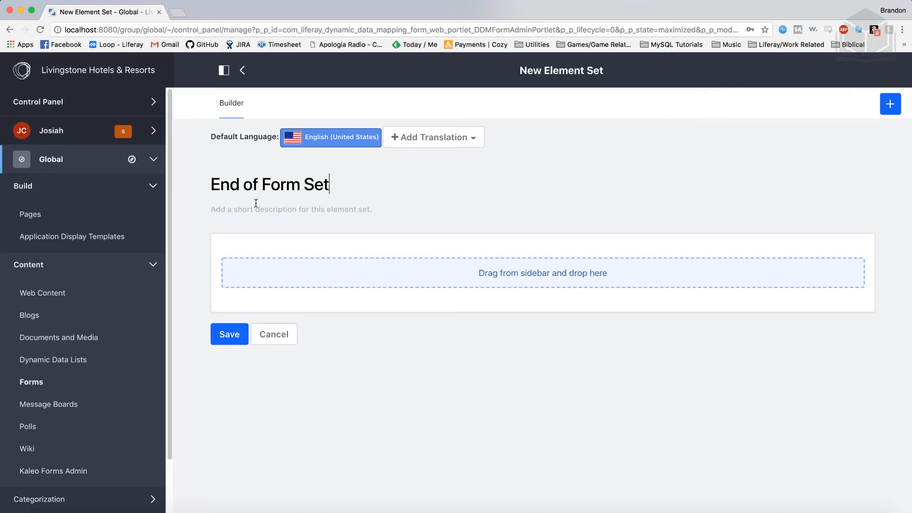
click(291, 209)
text(Use this set on the last page of )
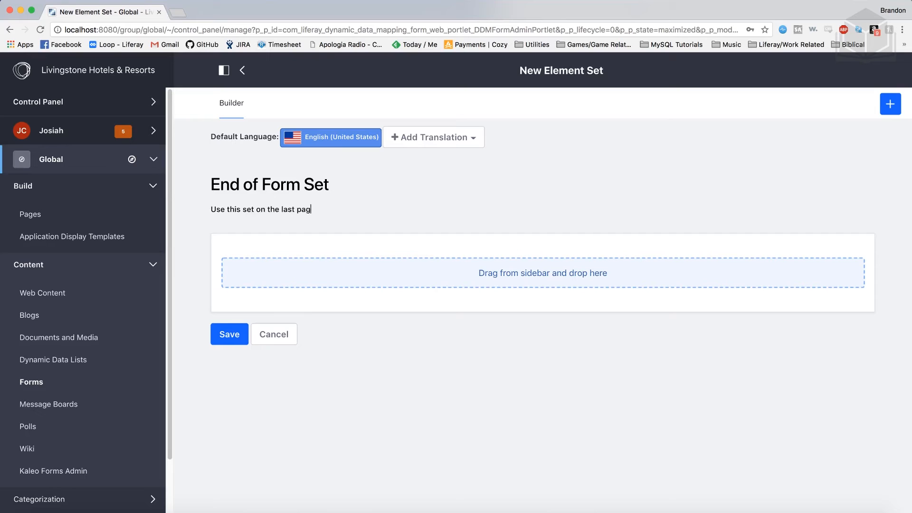
text(a survey or feedback form)
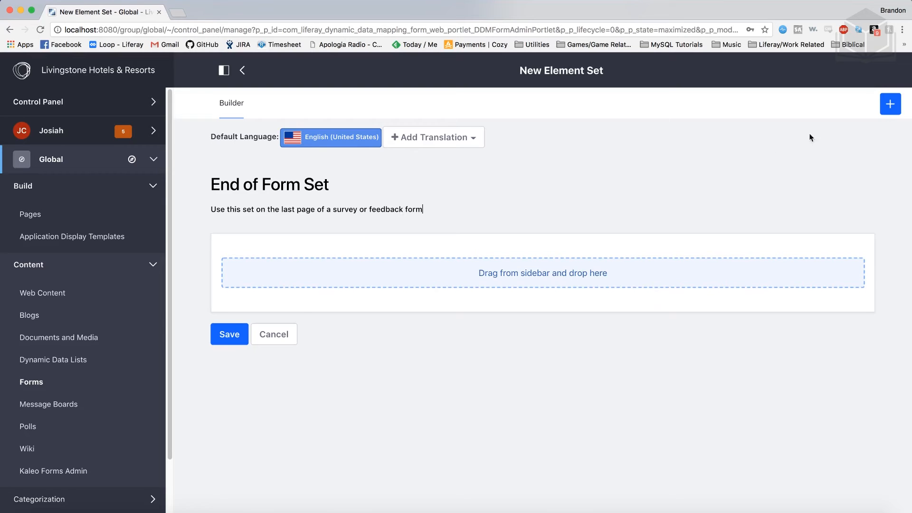
Step: Add a Select from List field to the element set and label it "This survey was:"
click(889, 105)
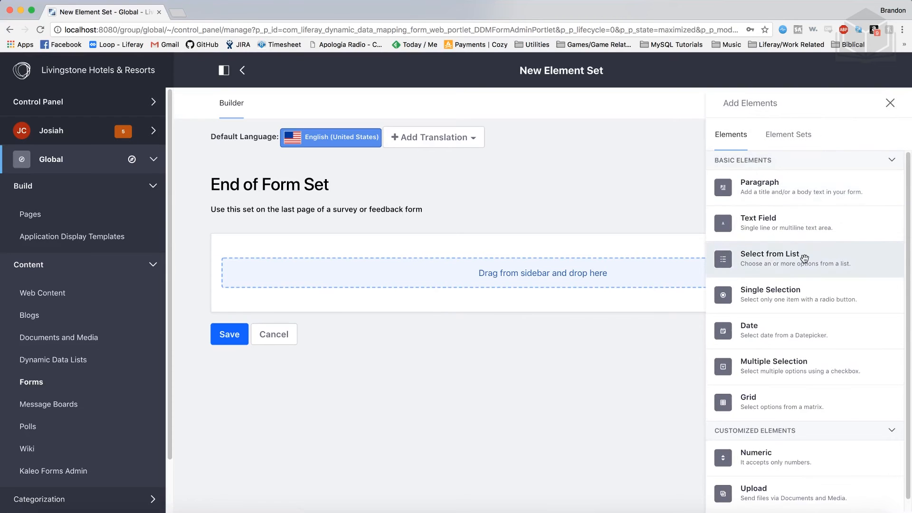
drag(804, 259, 502, 270)
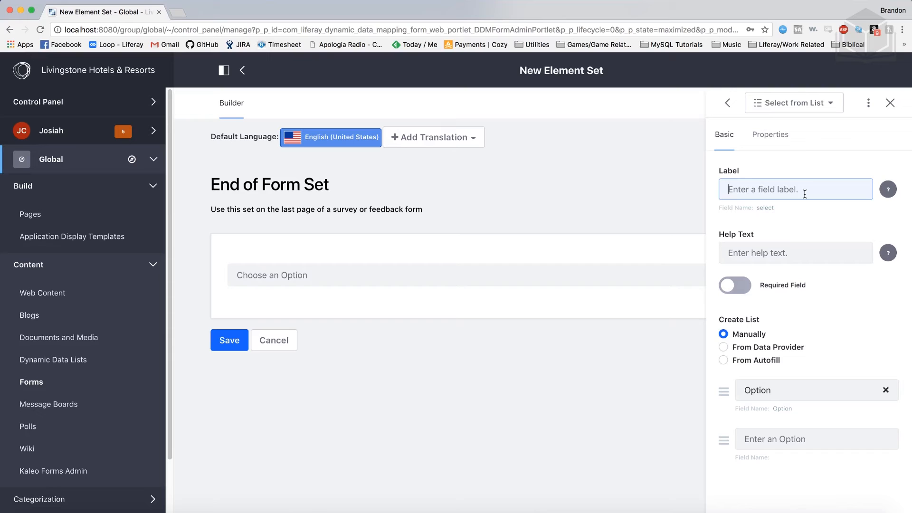
text(This survey)
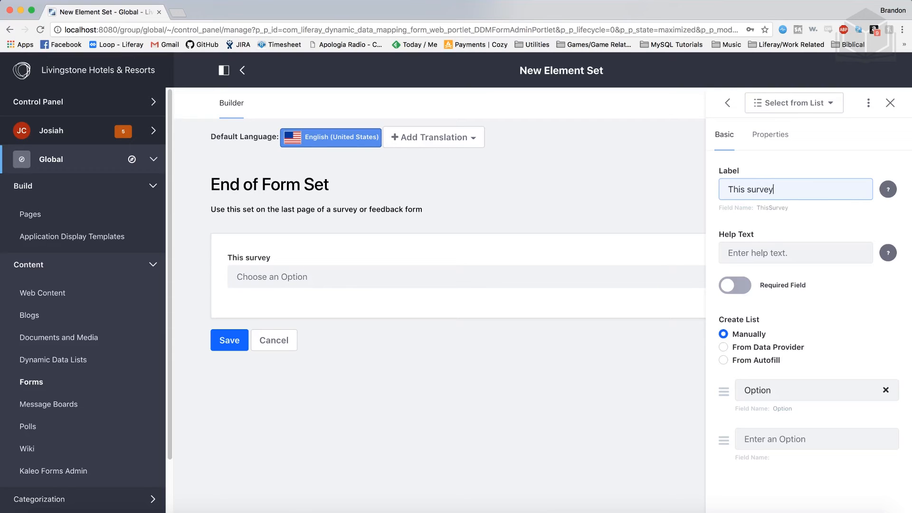
text( was)
Step: Give the list field the options "Too Long", "A little long", "Just right" and "Could have been longer"
click(774, 390)
text(Too Long)
key(Tab)
key(Tab)
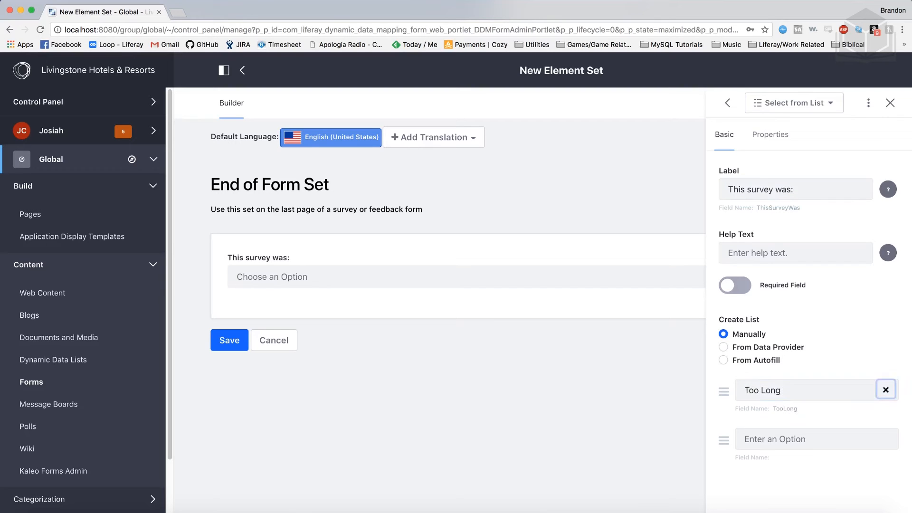
text(A litle long)
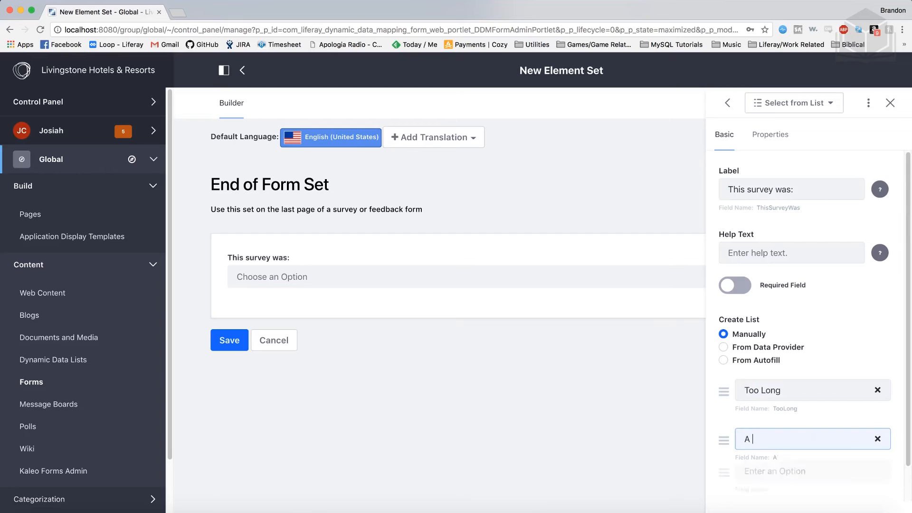
key(BackSpace)
key(BackSpace)
key(BackSpace)
key(BackSpace)
key(BackSpace)
key(BackSpace)
key(BackSpace)
text(tle long)
key(Tab)
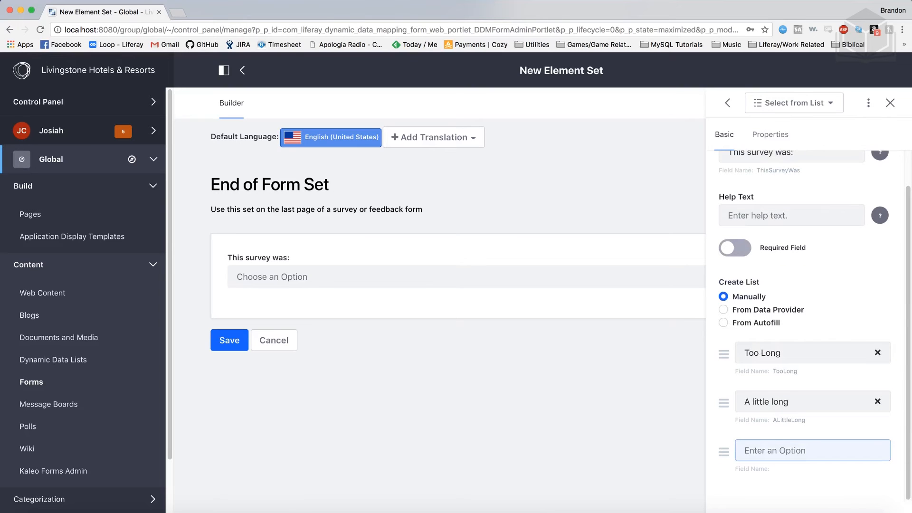
text(Just right)
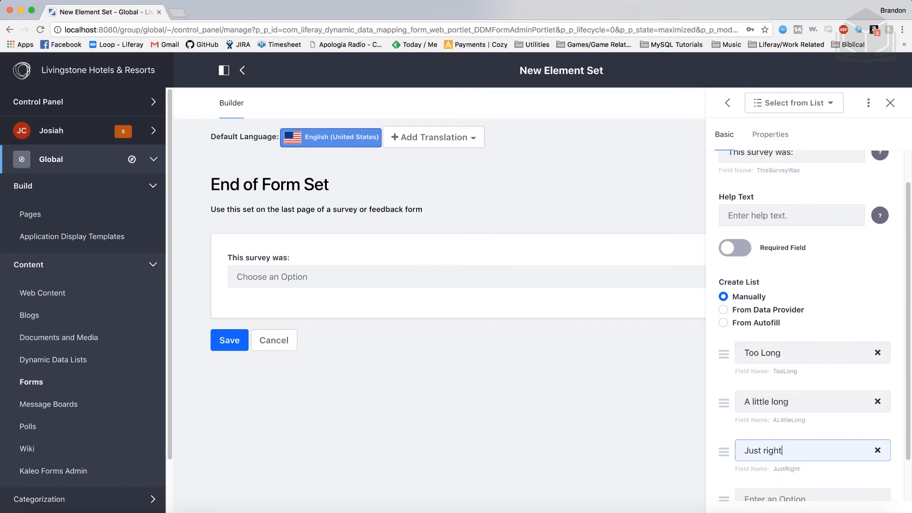
key(Tab)
text(Could have been longer)
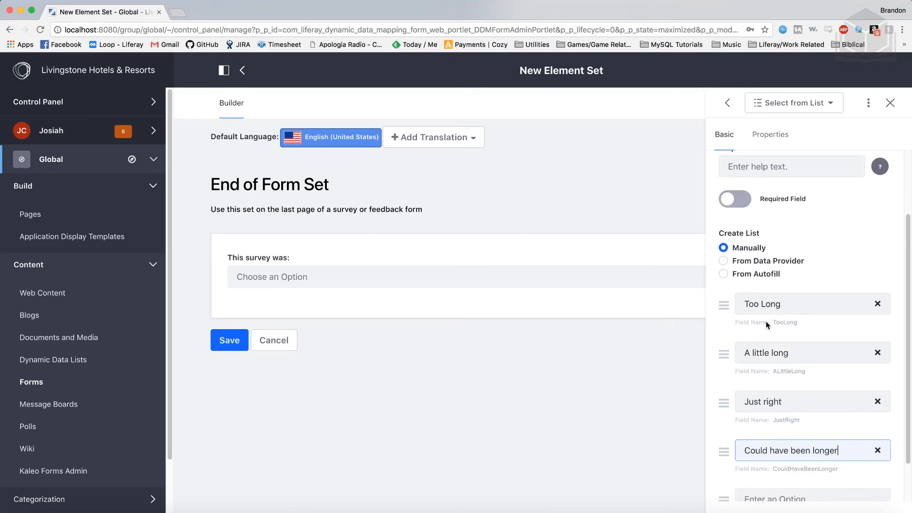
Step: Change the first list option's capitalization to "Too long" and save the element set
click(765, 306)
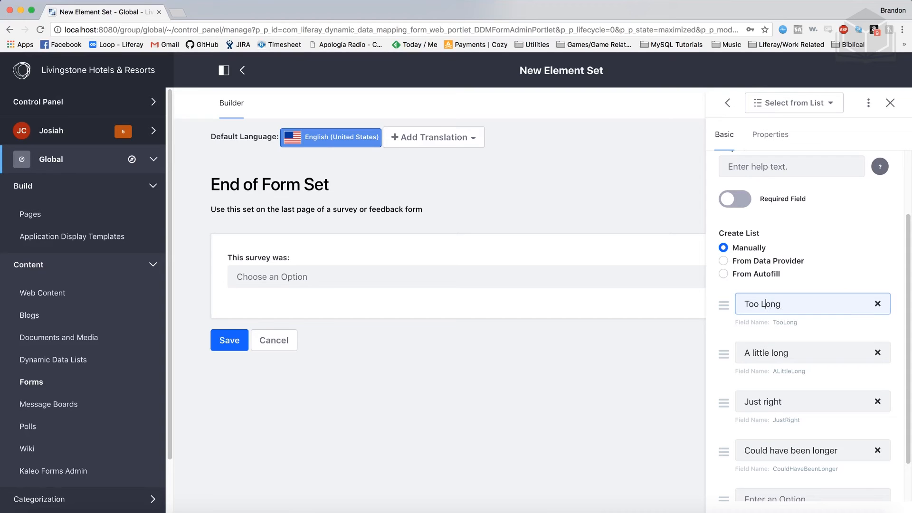
key(BackSpace)
text(l)
click(849, 449)
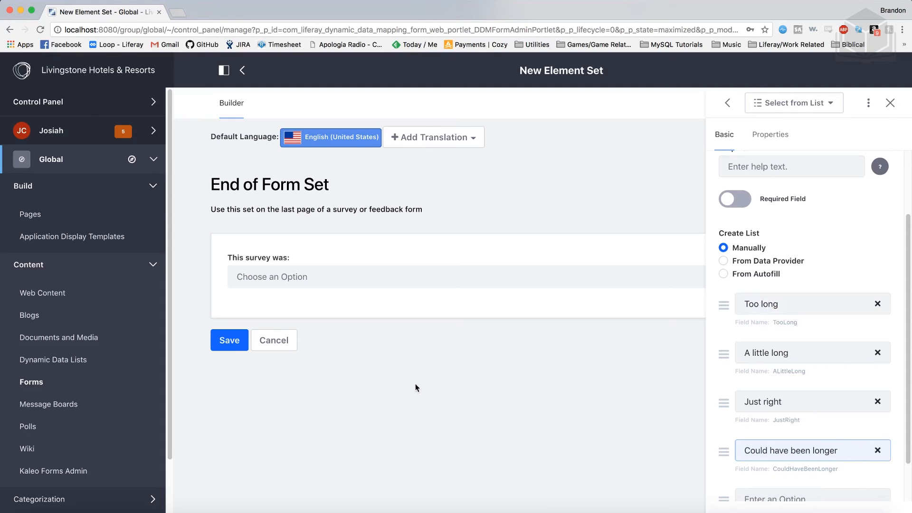
click(230, 341)
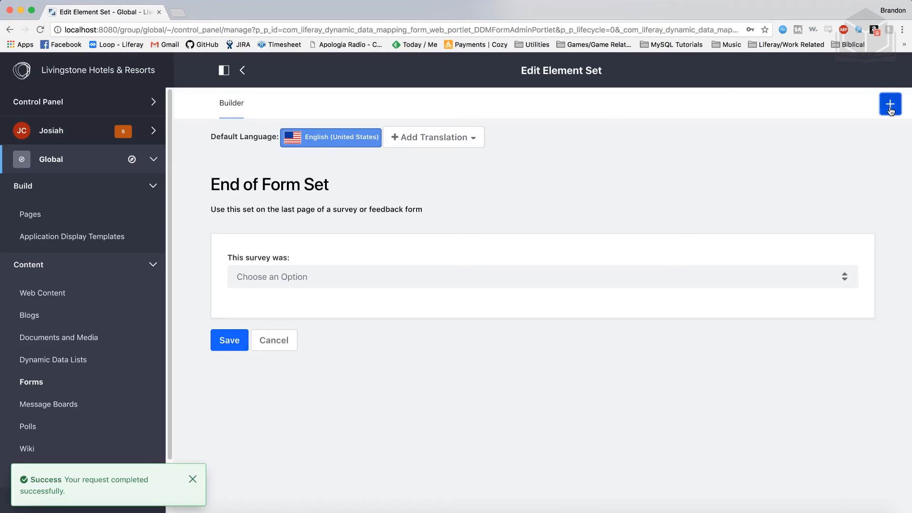
Step: Add a Text Field below the list field and label it "Is there anything else you would like to let us know about?"
click(891, 109)
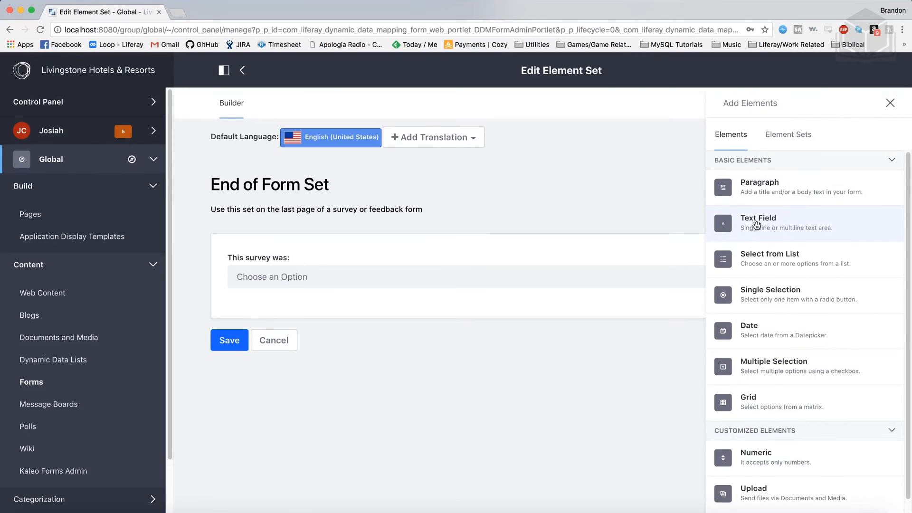
drag(760, 227, 416, 316)
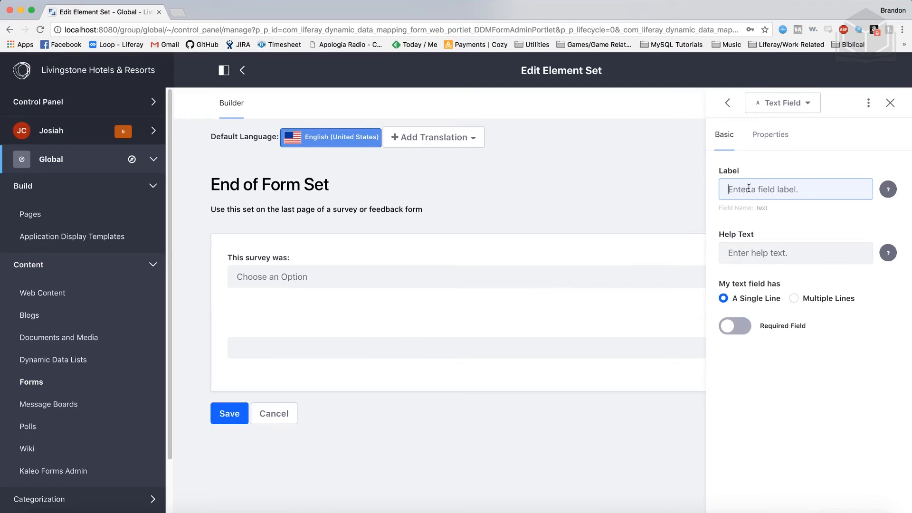
text(Is there an)
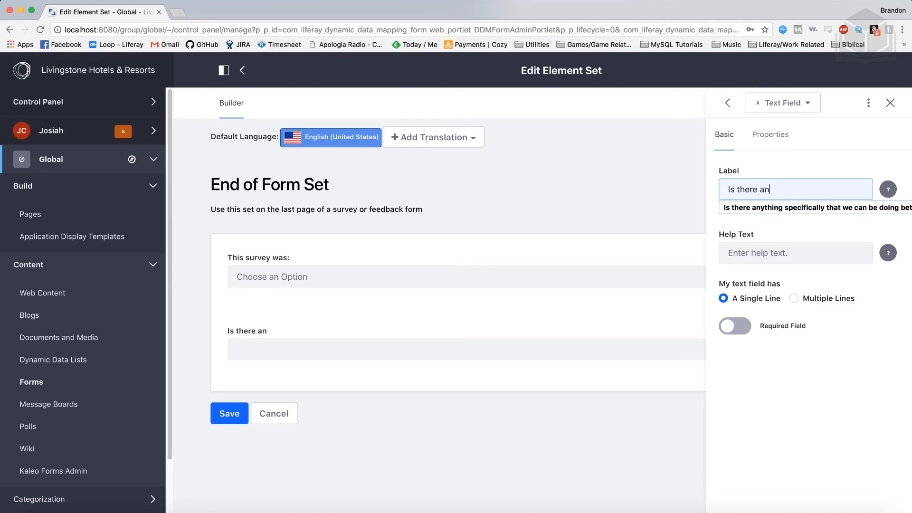
text(ything else )
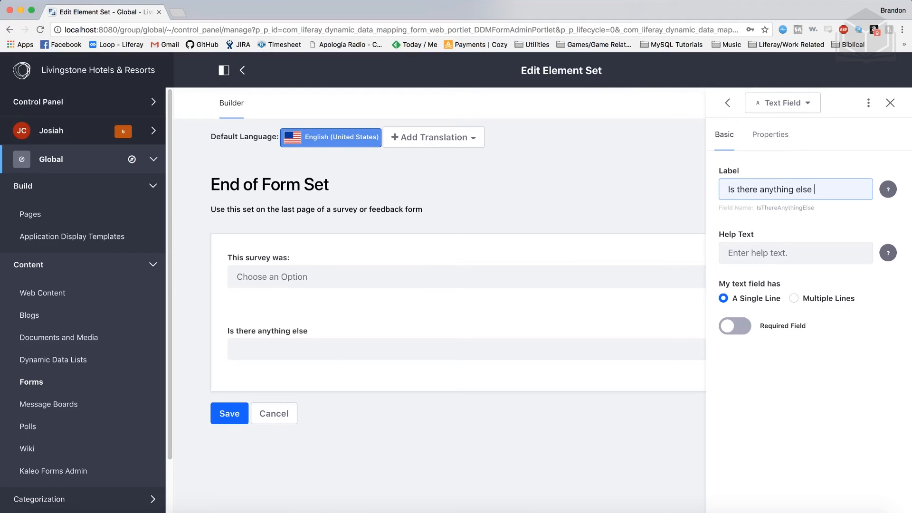
text(you would like to)
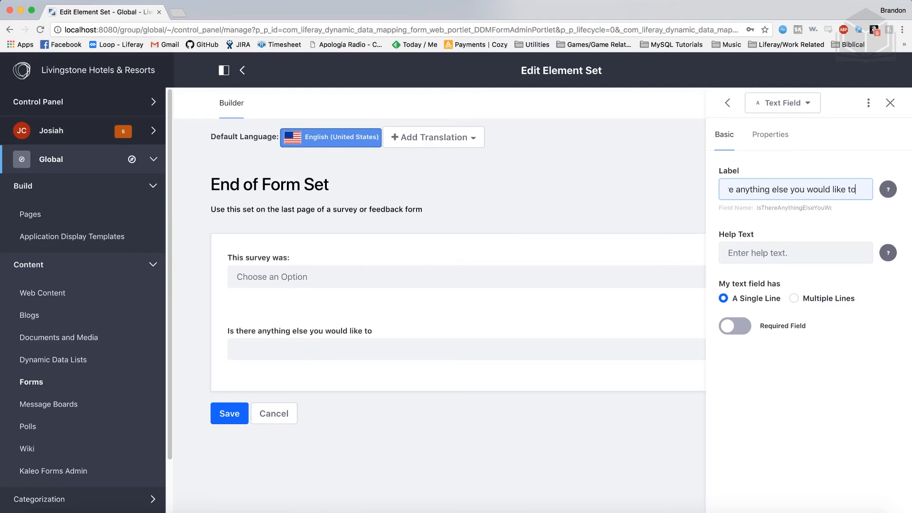
text( let us know about?)
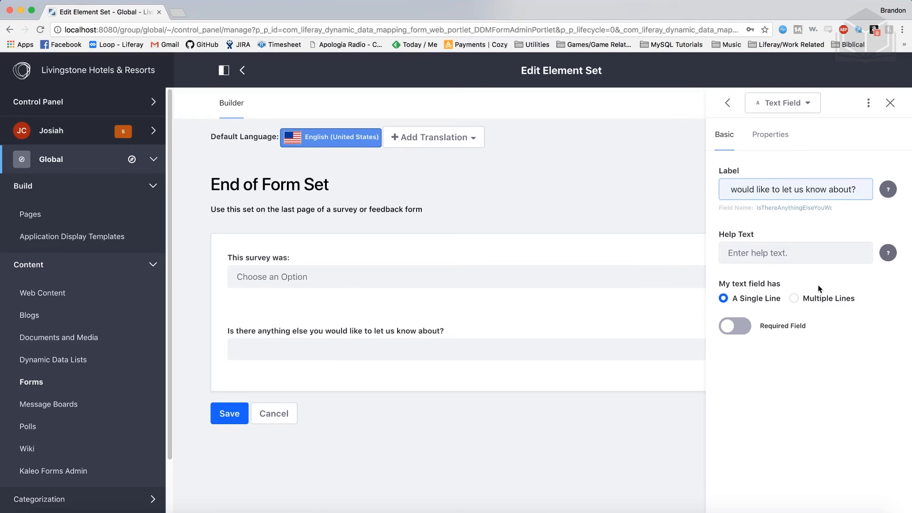
Step: Set the new text field to accept multiple lines and save the End of Form Set
click(794, 299)
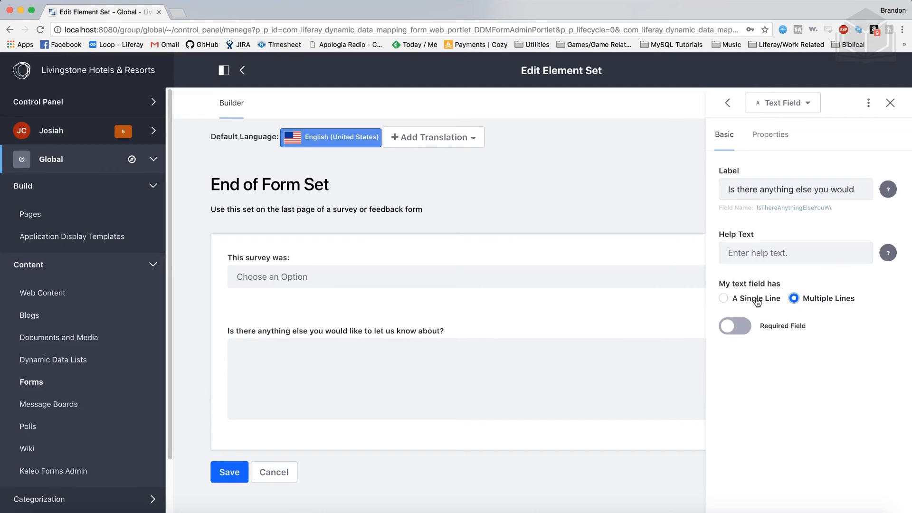
click(890, 103)
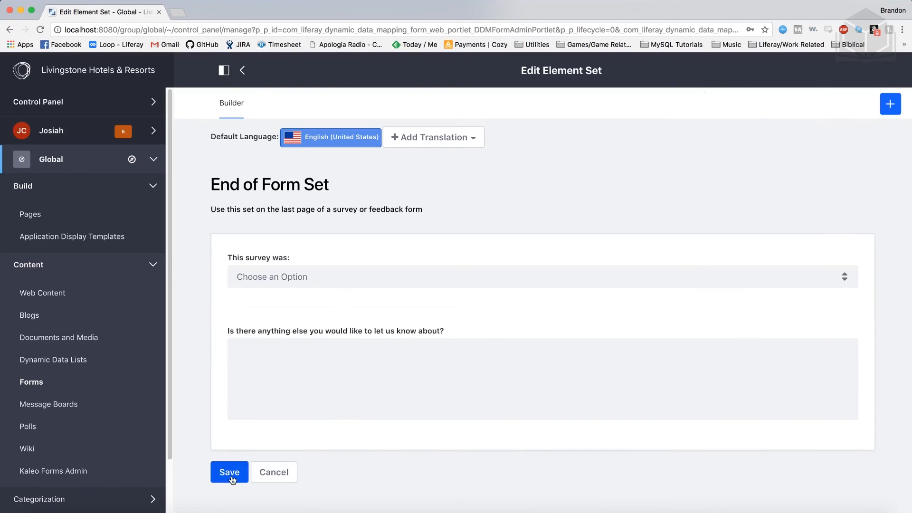
click(230, 472)
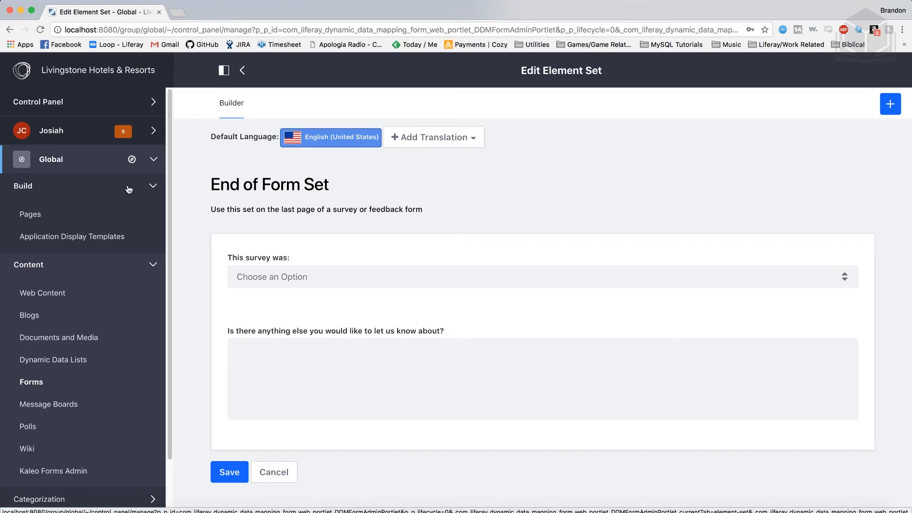
Step: Switch from the Global site to the Livingstone Loop site, choosing it among all available sites
click(132, 159)
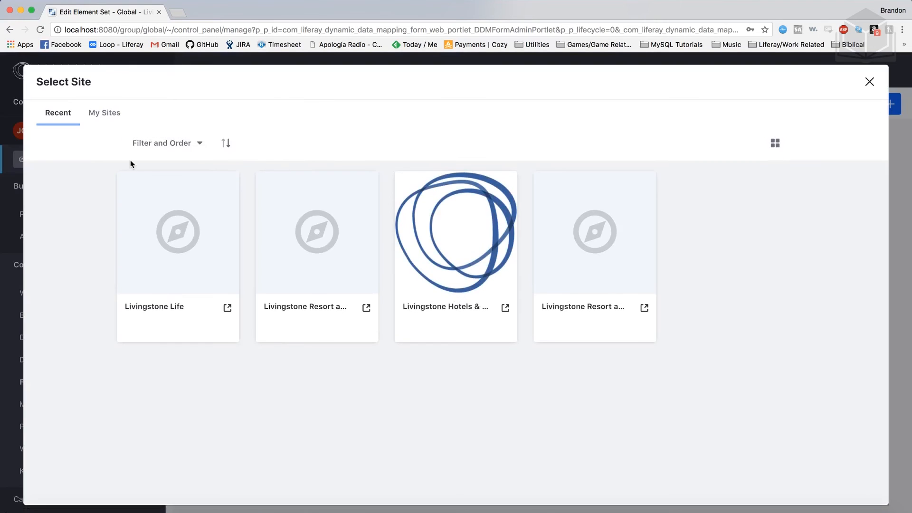
click(105, 121)
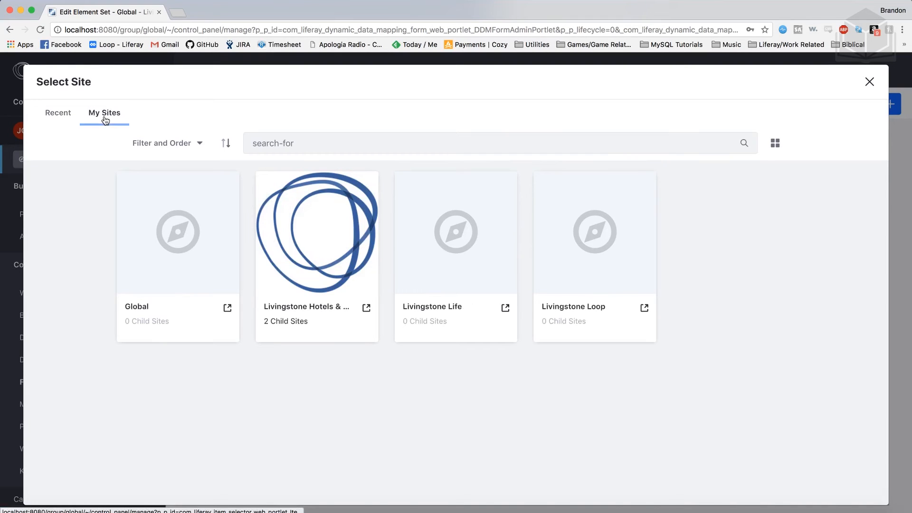
click(573, 307)
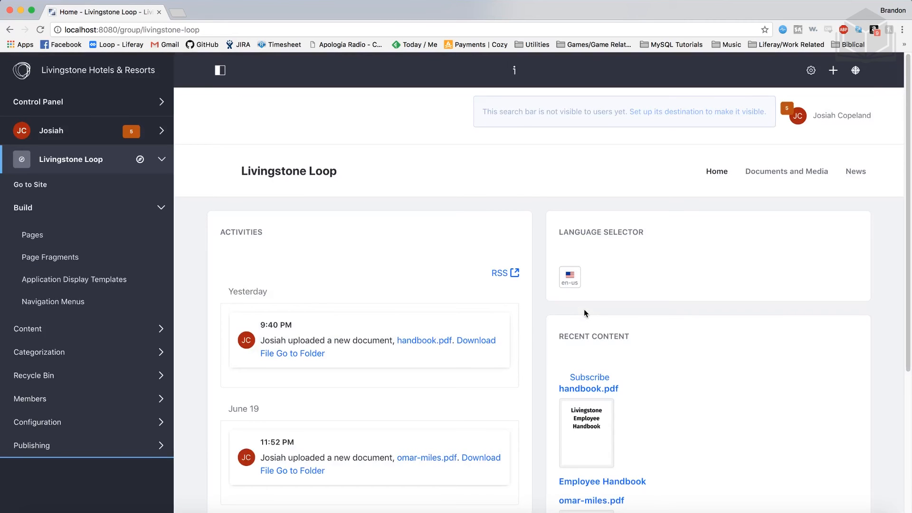
Step: Go to the Forms application of Livingstone Loop and open its Export / Import dialog
click(76, 329)
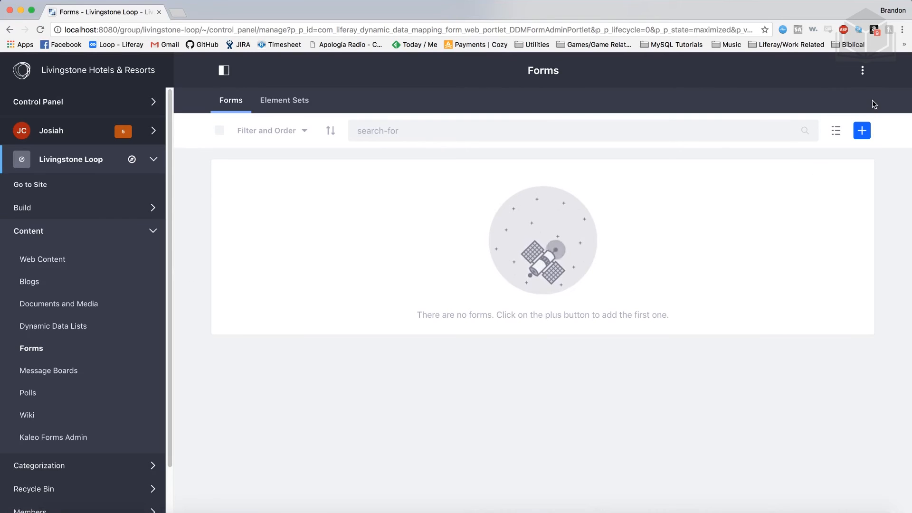
click(863, 74)
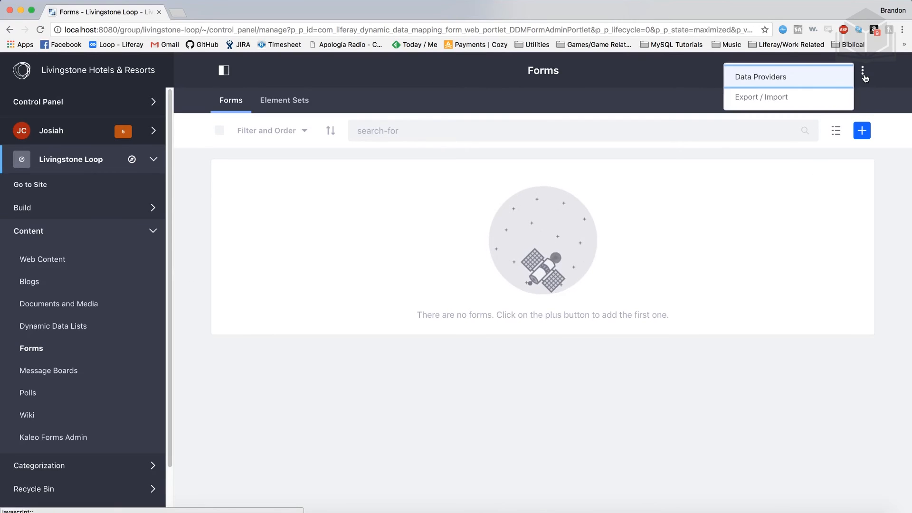
click(825, 98)
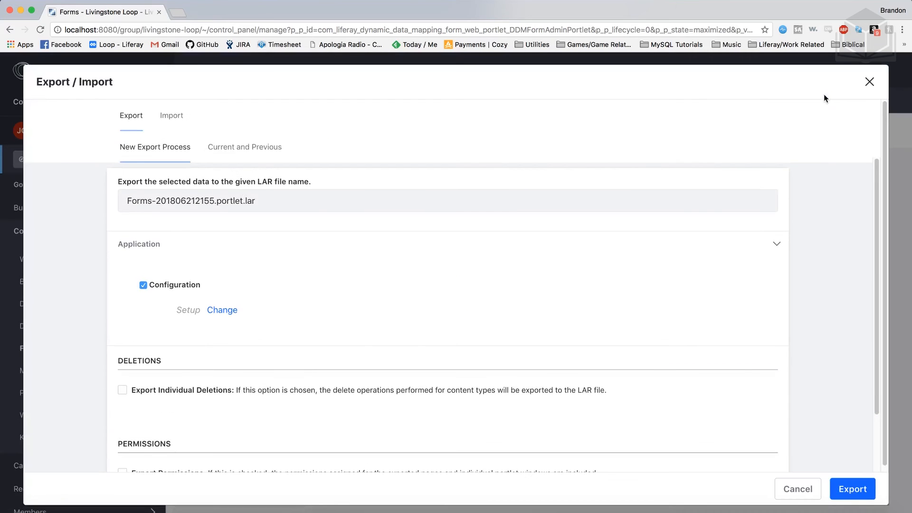
Step: Select employee-feedback-form.lar from the 09-gathering-feedback-forms exercise folder as the file for a new import process
click(171, 127)
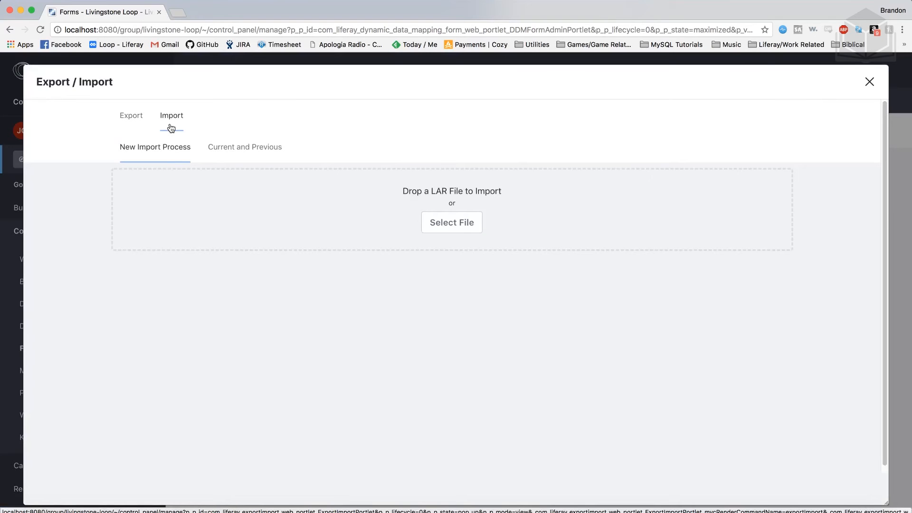
click(454, 225)
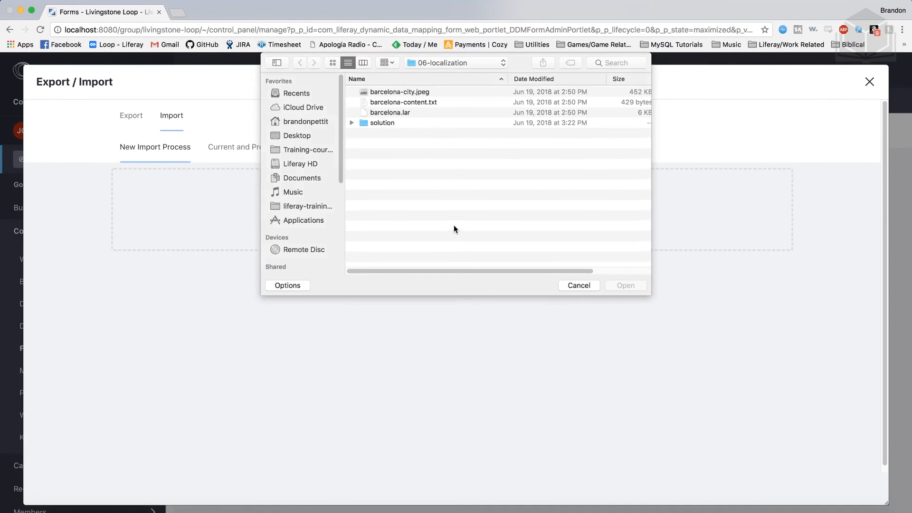
click(427, 65)
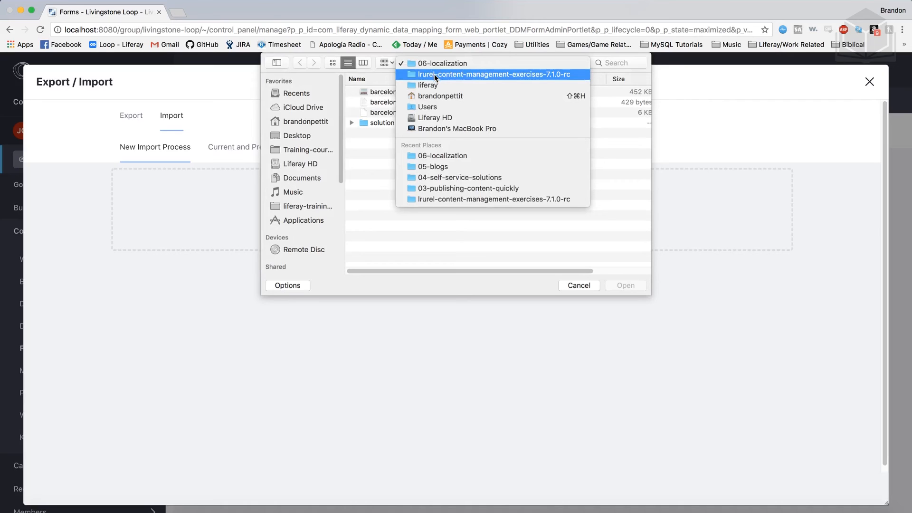
click(434, 74)
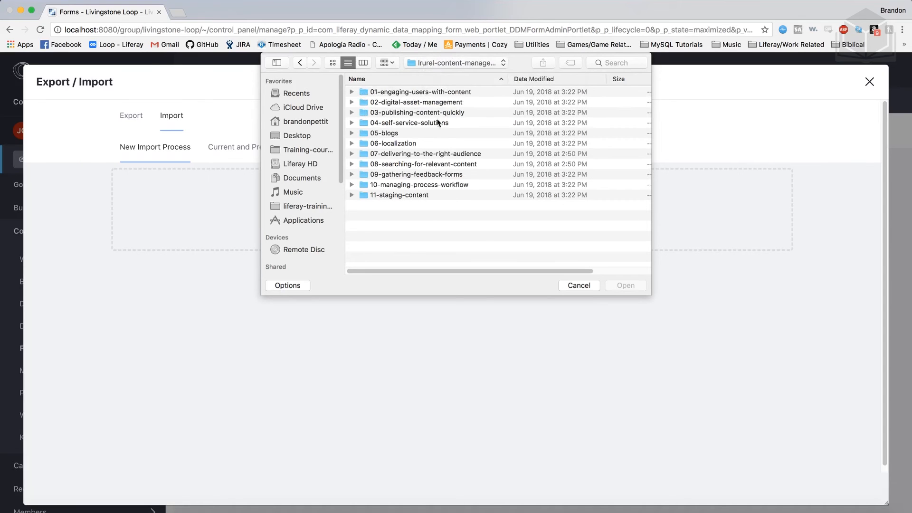
click(389, 175)
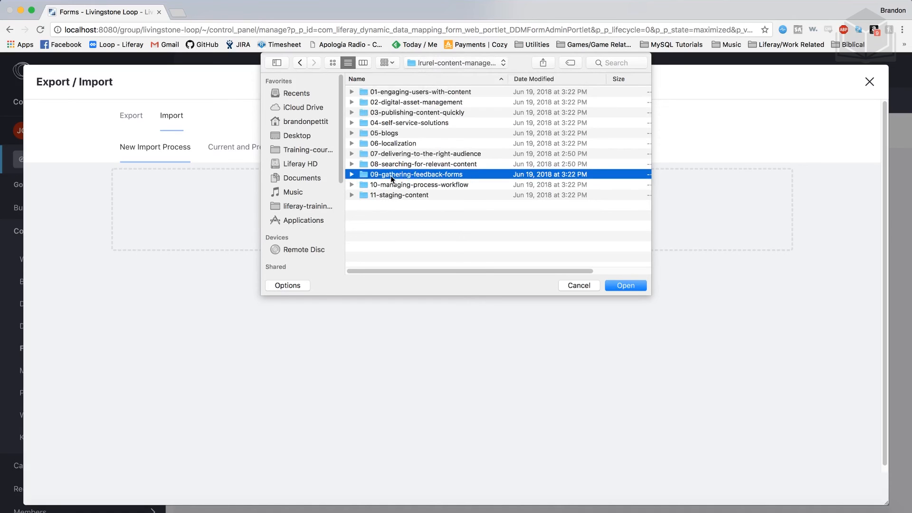
double_click(391, 175)
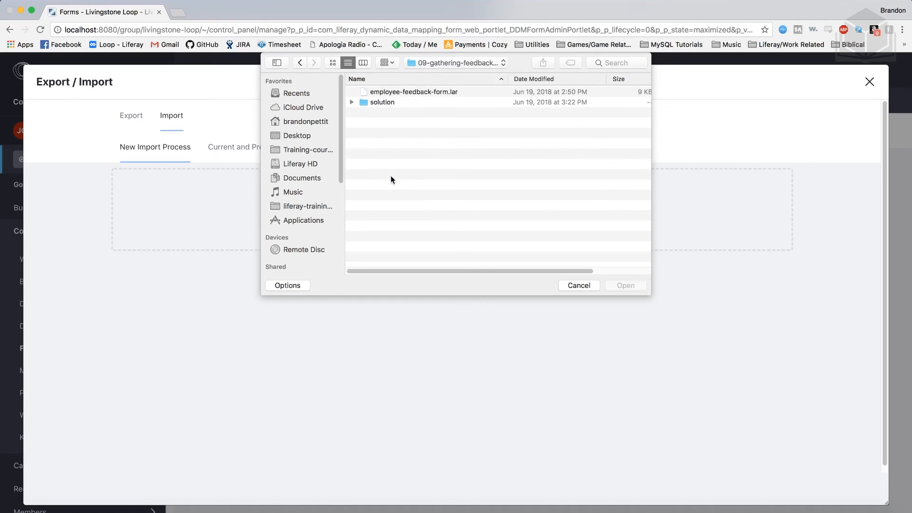
click(385, 95)
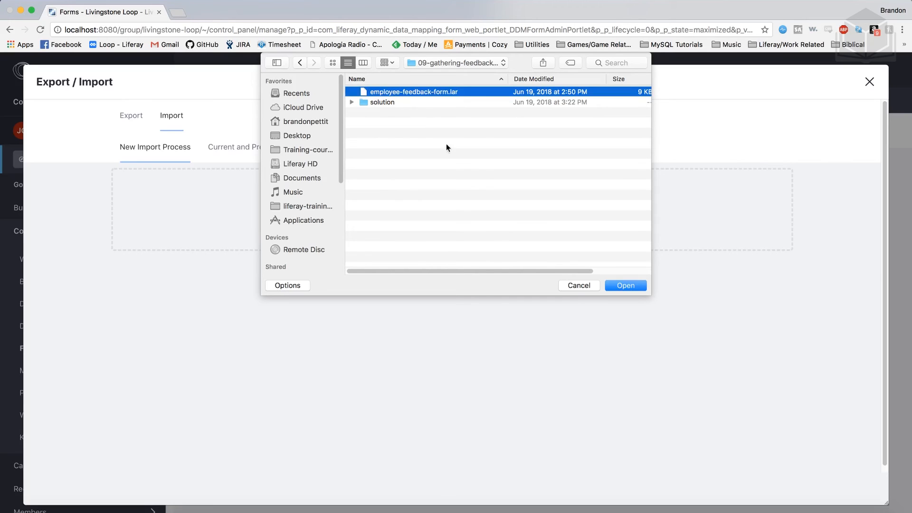
click(626, 286)
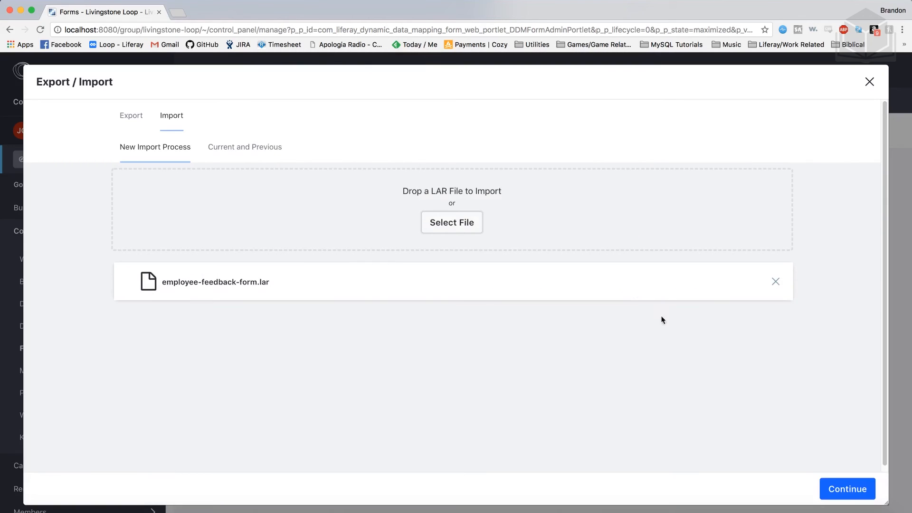
Step: Import the selected LAR file with the default application and content settings, and close the Export / Import dialog
click(845, 490)
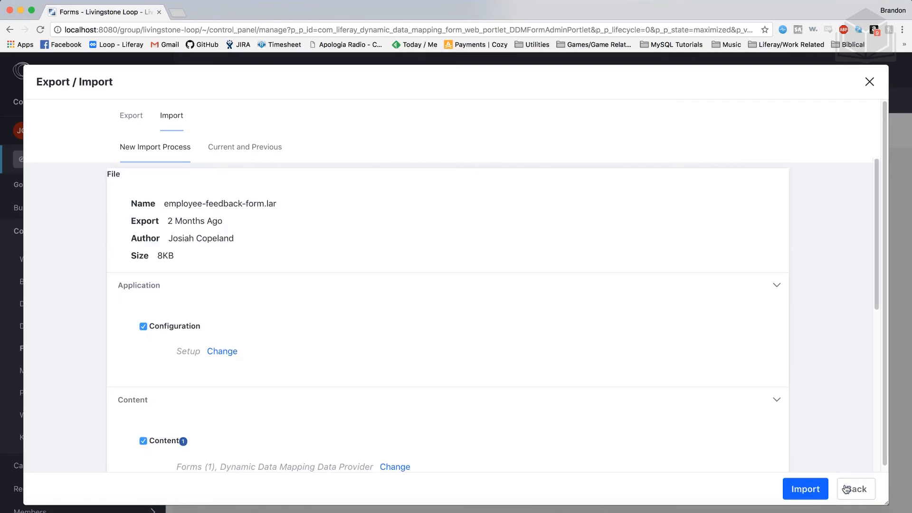
click(797, 489)
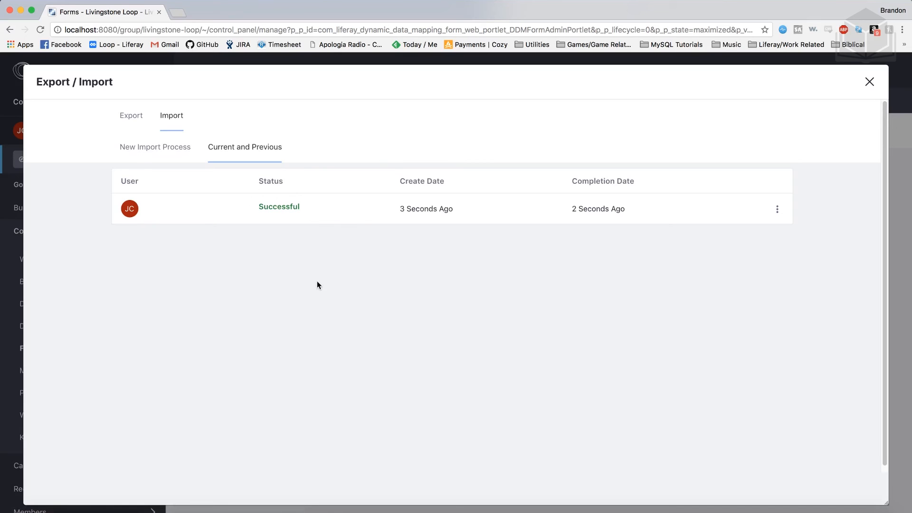
click(868, 83)
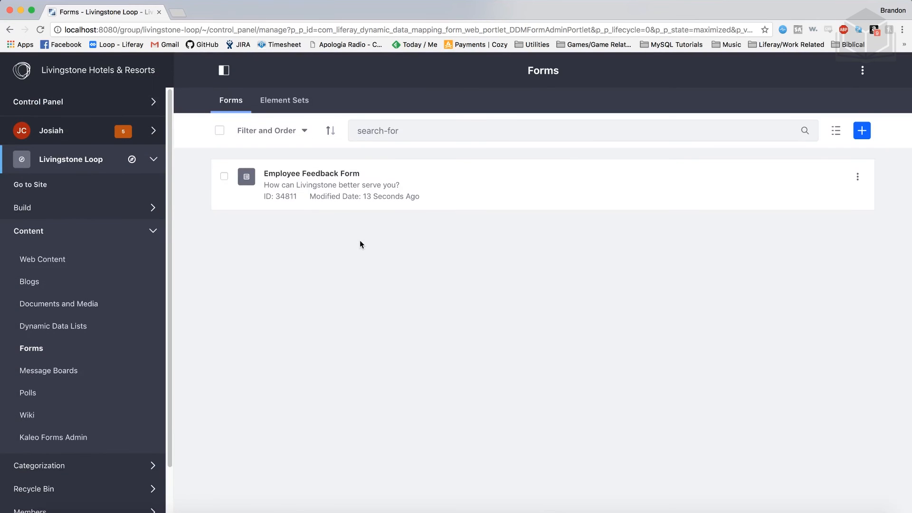
Step: Open the Employee Feedback Form and the settings of its "How satisfied are you with the following?" grid
click(295, 173)
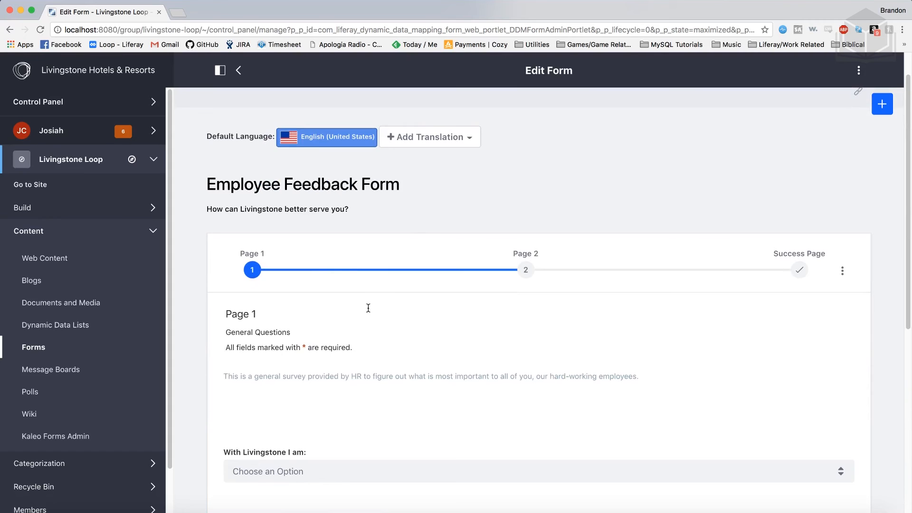
scroll(368, 307, down, 5)
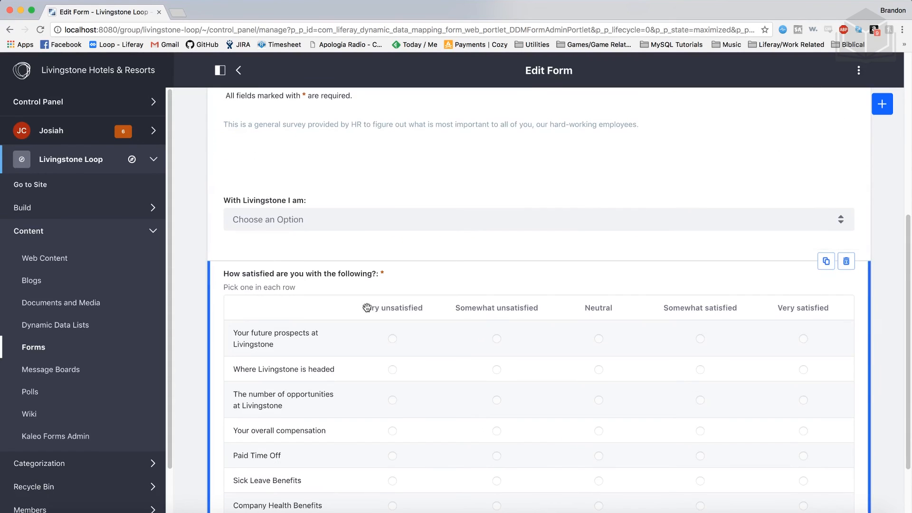
click(433, 277)
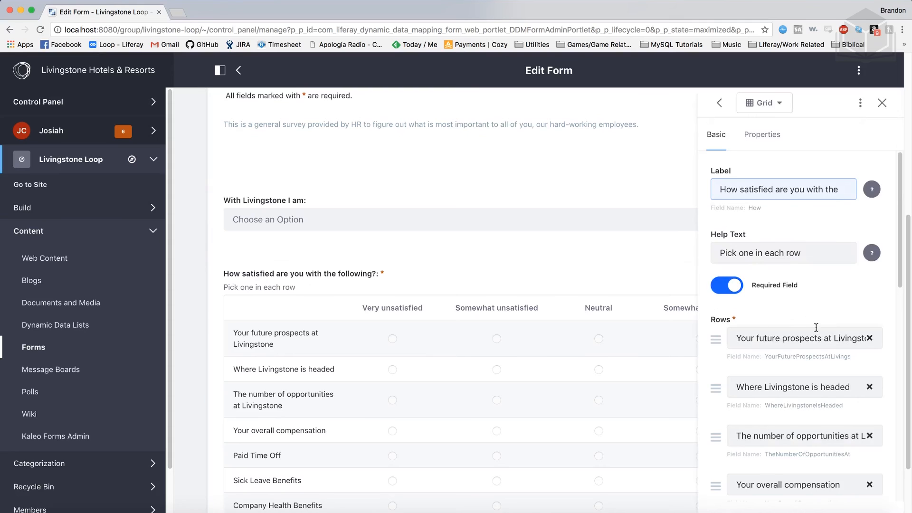
Step: Add the row "Amount of work time" after Company Health Benefits in the satisfaction grid
scroll(817, 328, down, 3)
scroll(816, 328, down, 5)
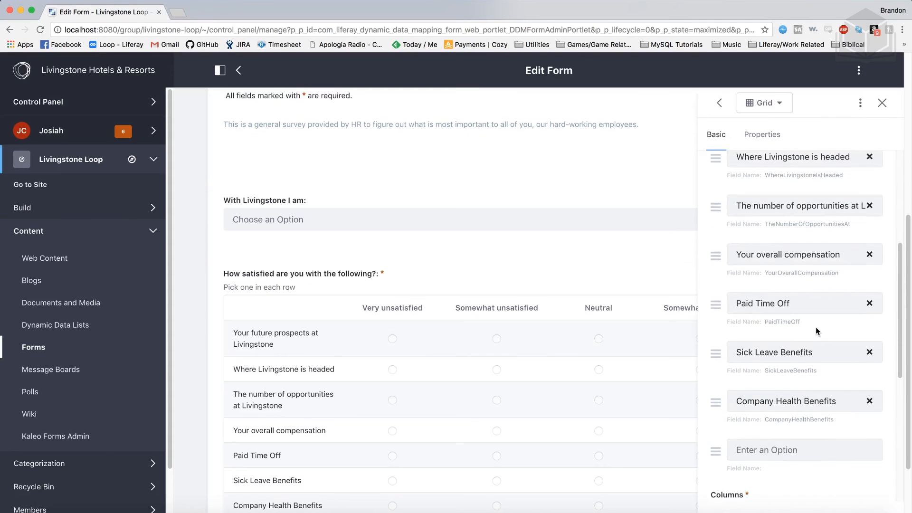
scroll(816, 327, down, 6)
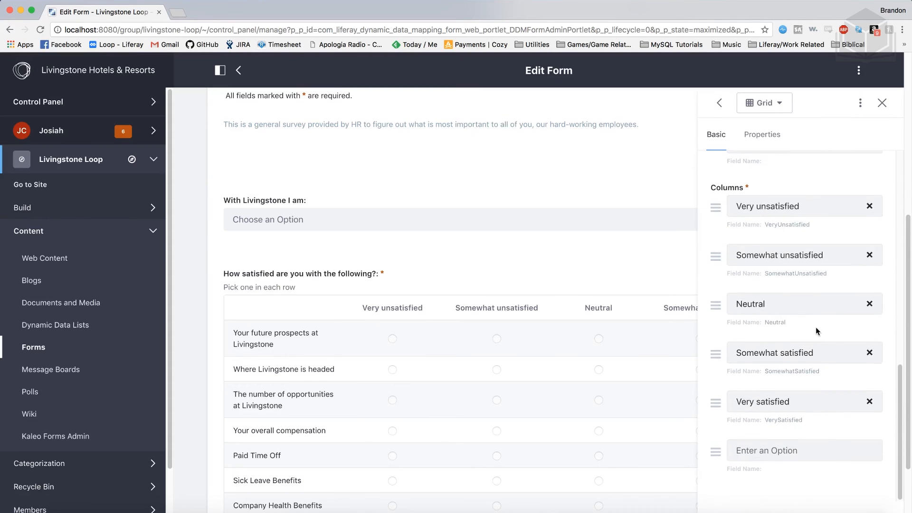
scroll(816, 327, up, 7)
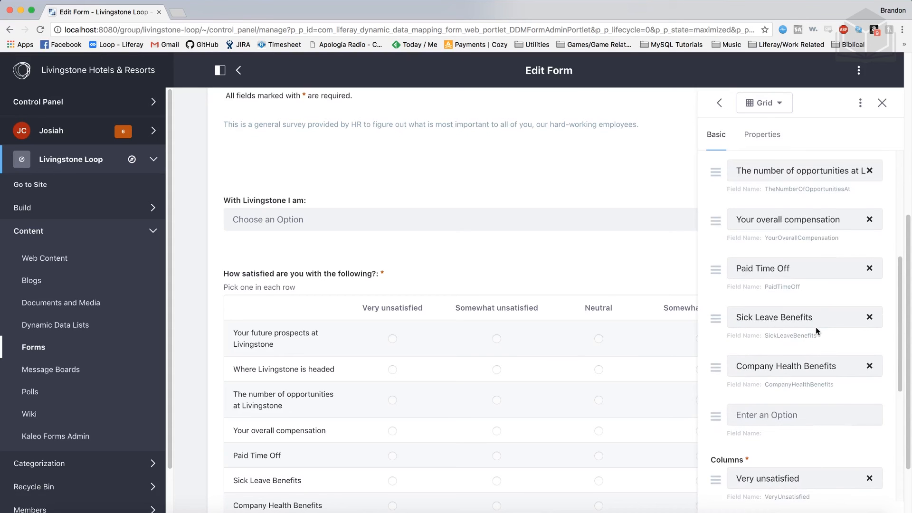
scroll(816, 327, up, 6)
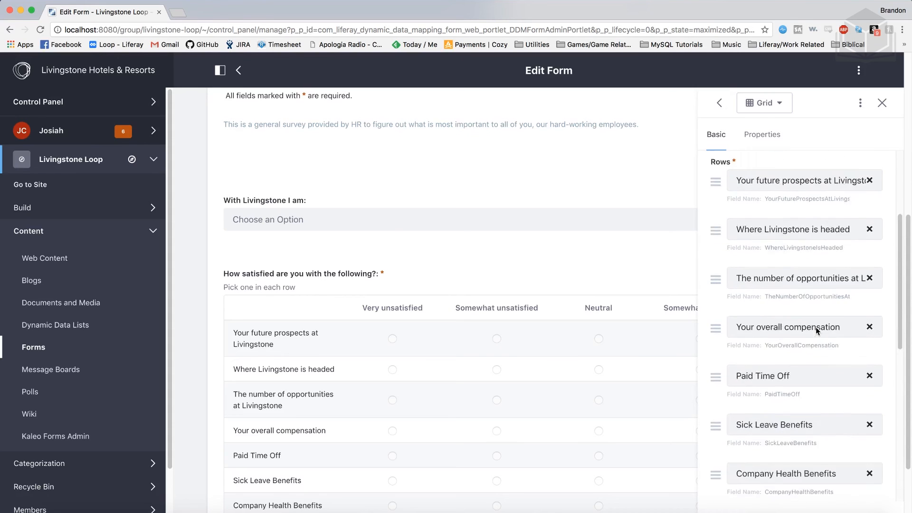
scroll(817, 327, down, 5)
scroll(817, 328, down, 4)
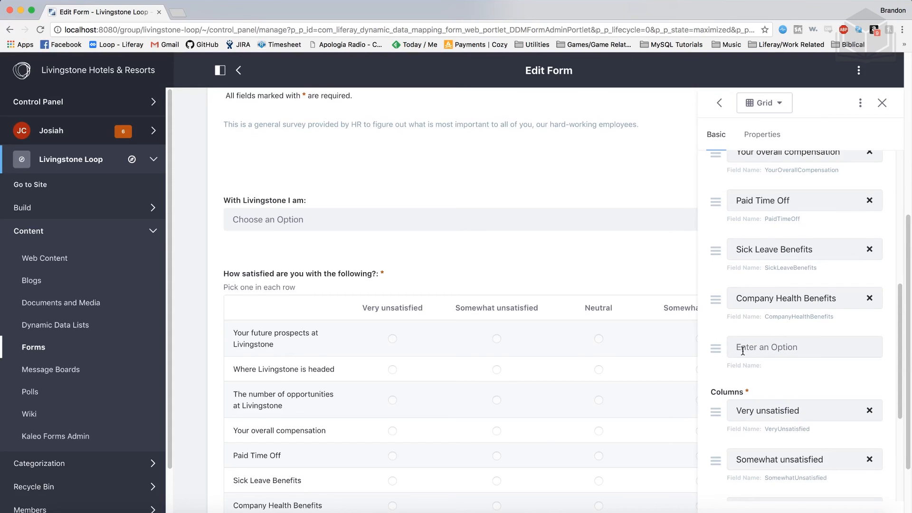
click(743, 351)
scroll(743, 350, down, 6)
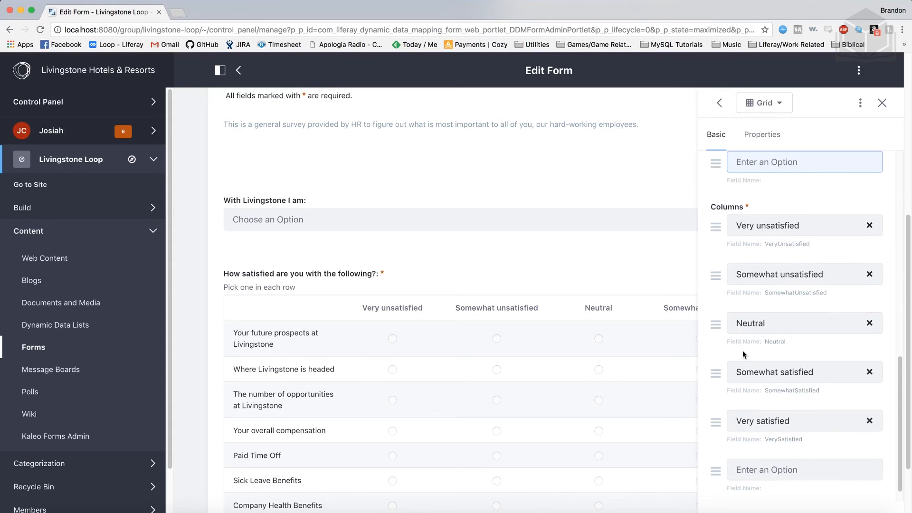
text(Amount of work time)
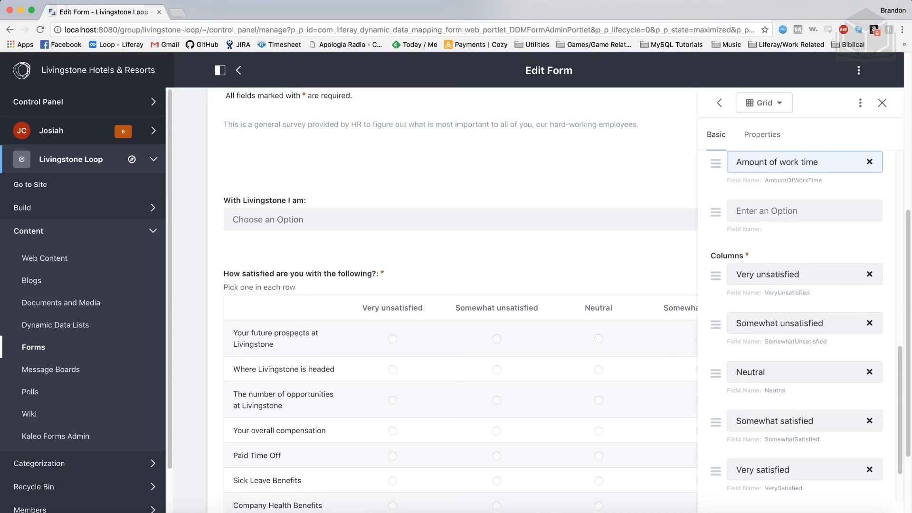
Step: Save the Employee Feedback Form with the extended satisfaction grid
scroll(525, 474, down, 3)
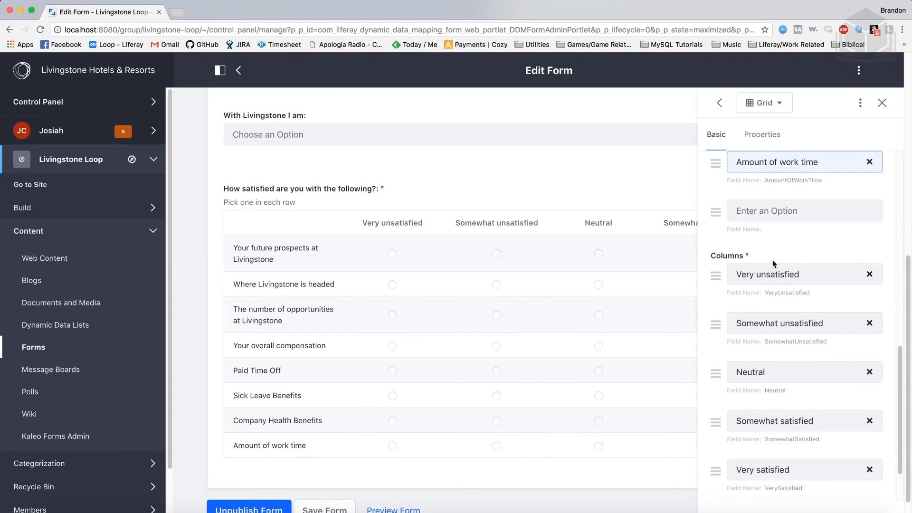
scroll(349, 419, down, 1)
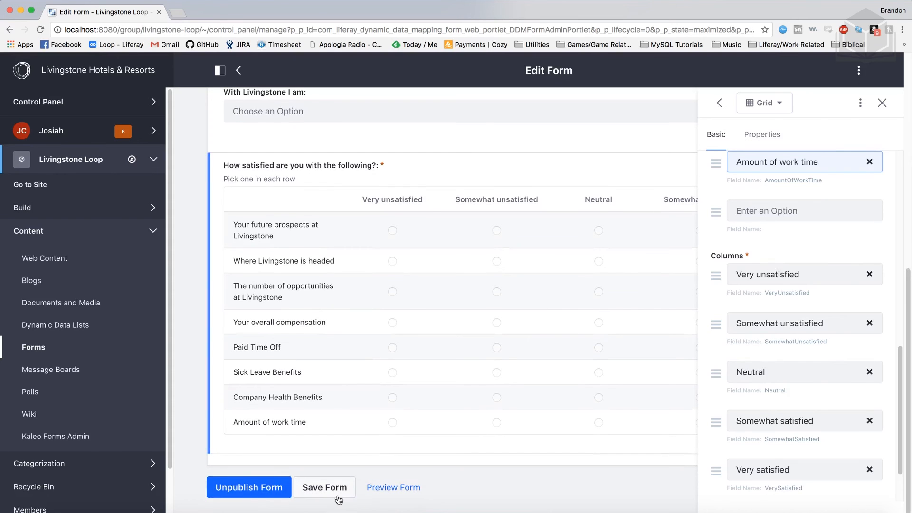
click(338, 495)
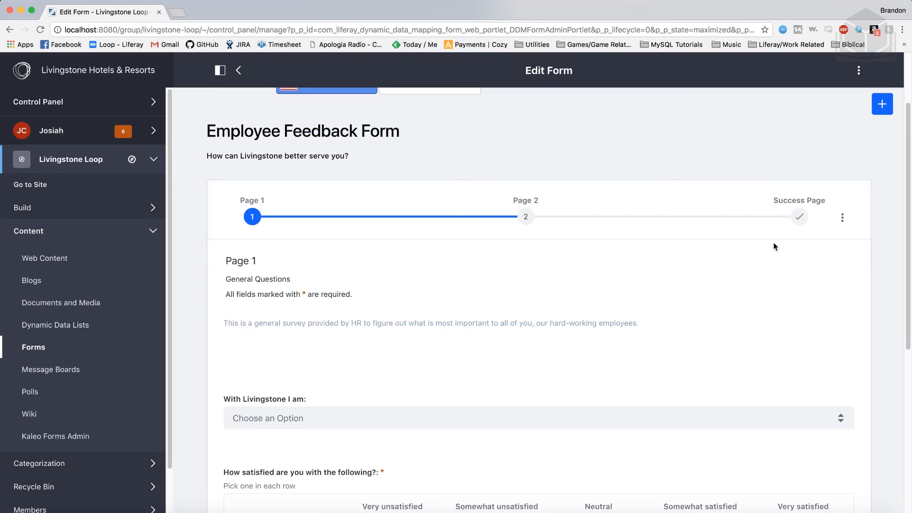
Step: Add a new page to the form, titled "Page 3" with the description "Survey Experience"
click(842, 219)
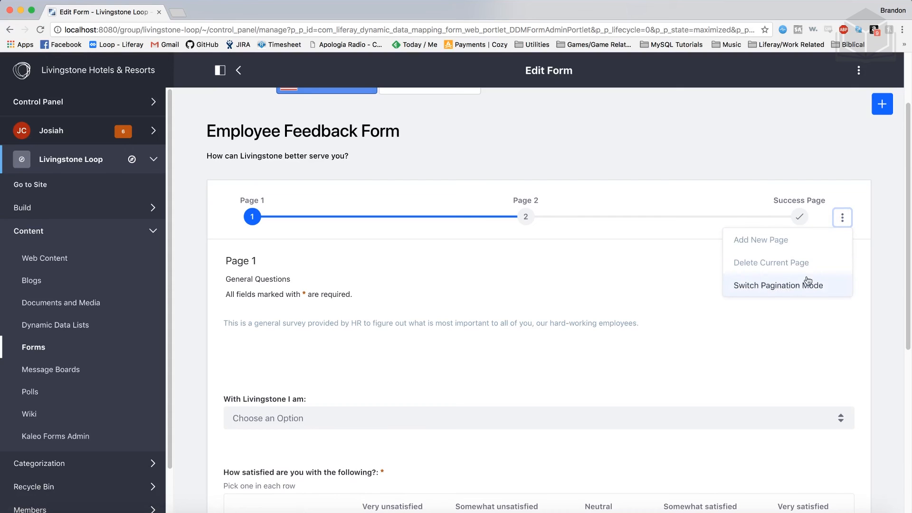
click(805, 247)
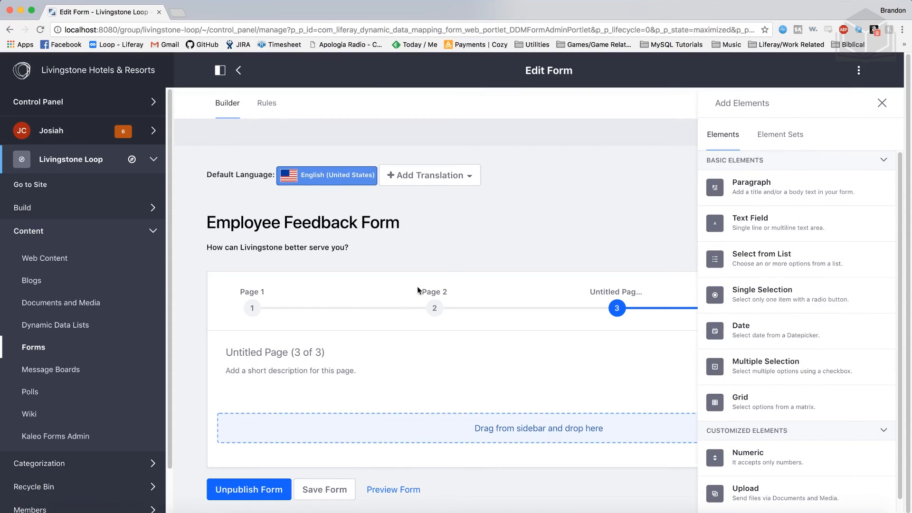
click(301, 355)
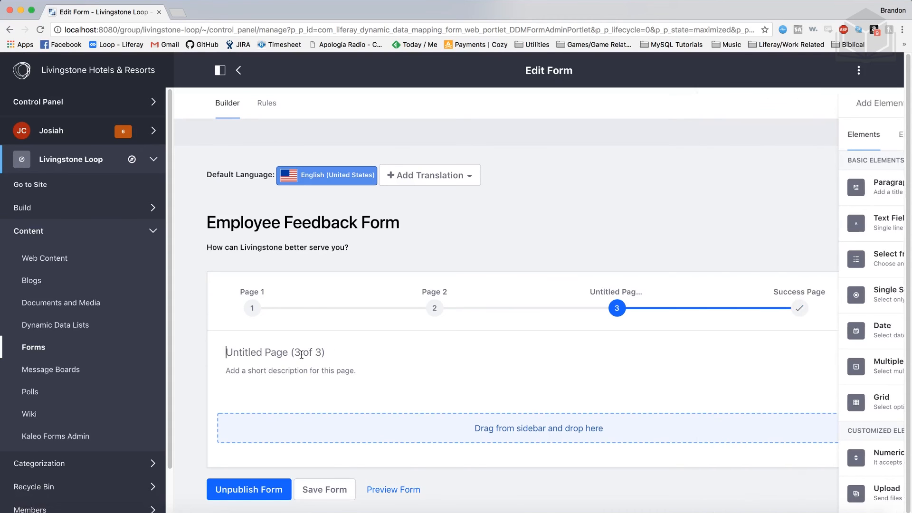
text(Page 3)
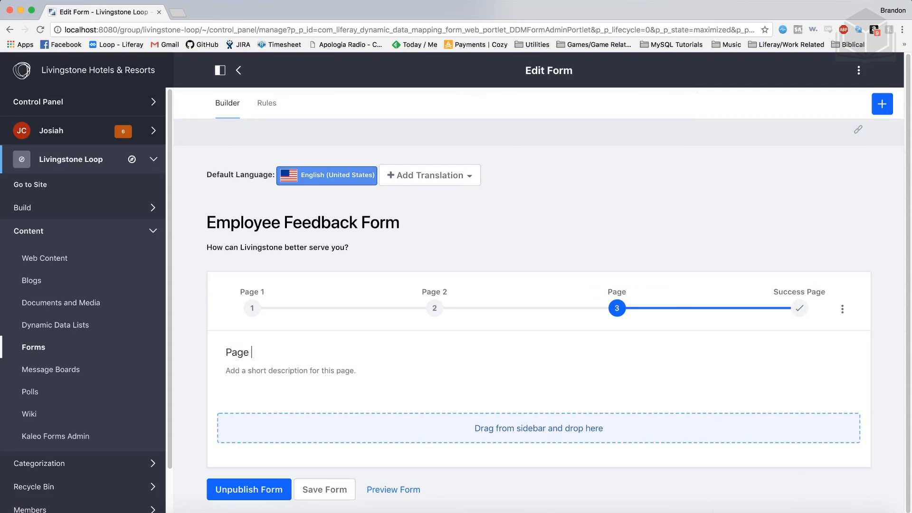
click(291, 373)
text(Survey Experience)
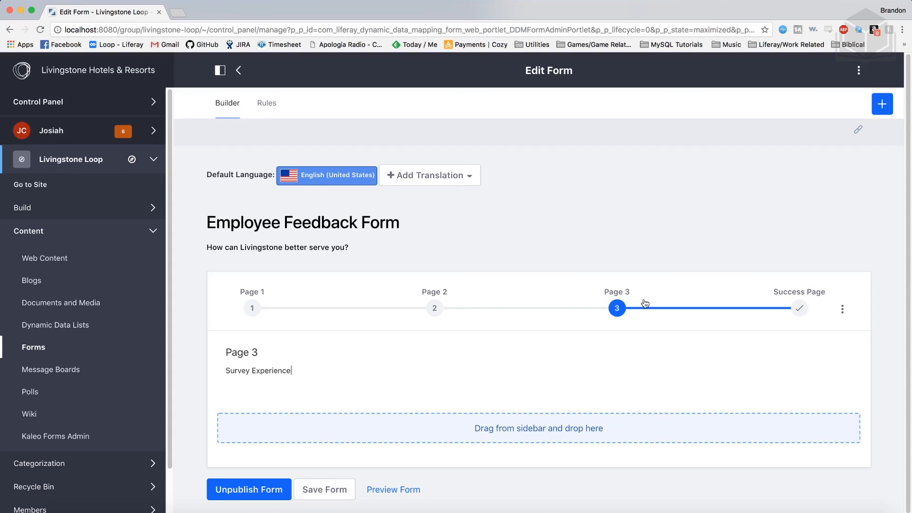
Step: Bring up the element sets available for adding to Page 3
click(882, 114)
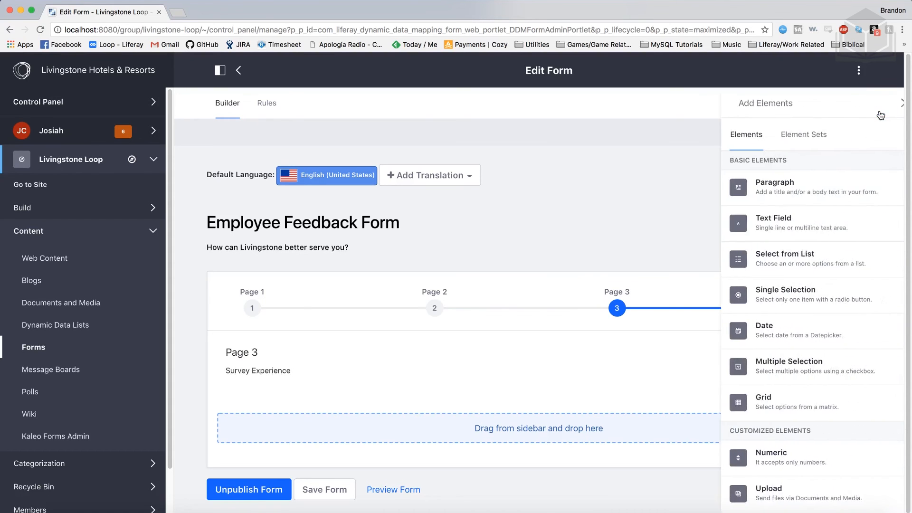
click(792, 144)
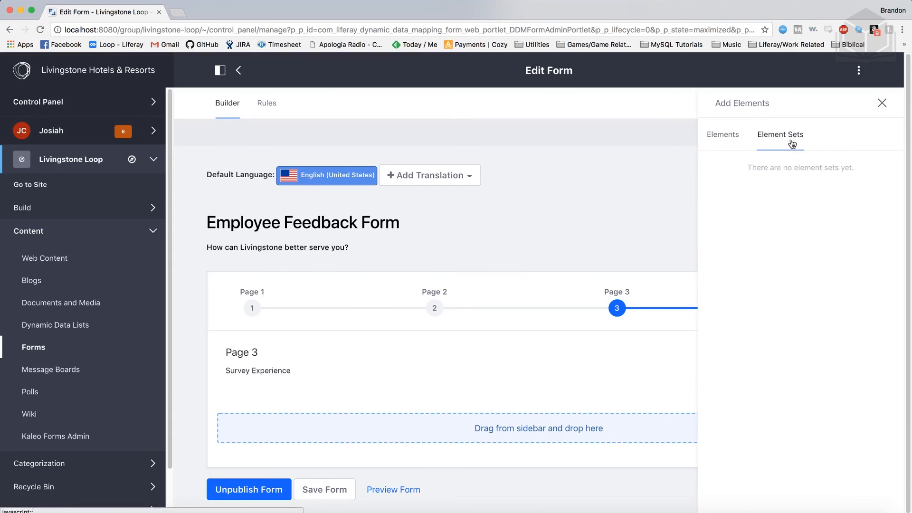